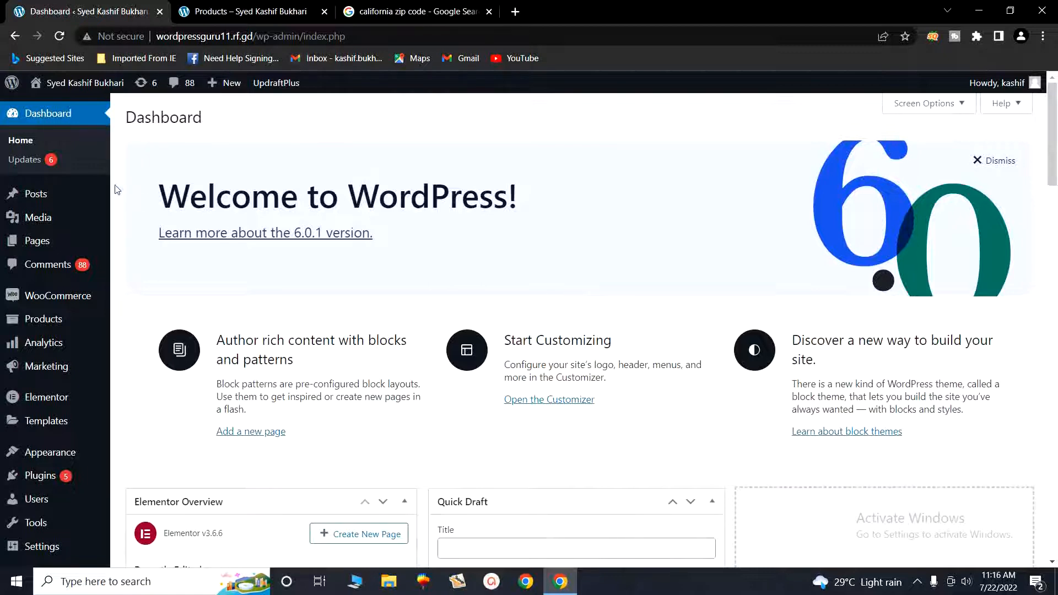
- Open the WooCommerce General settings page from the admin sidebar's WooCommerce menu
mouse_move(44, 226)
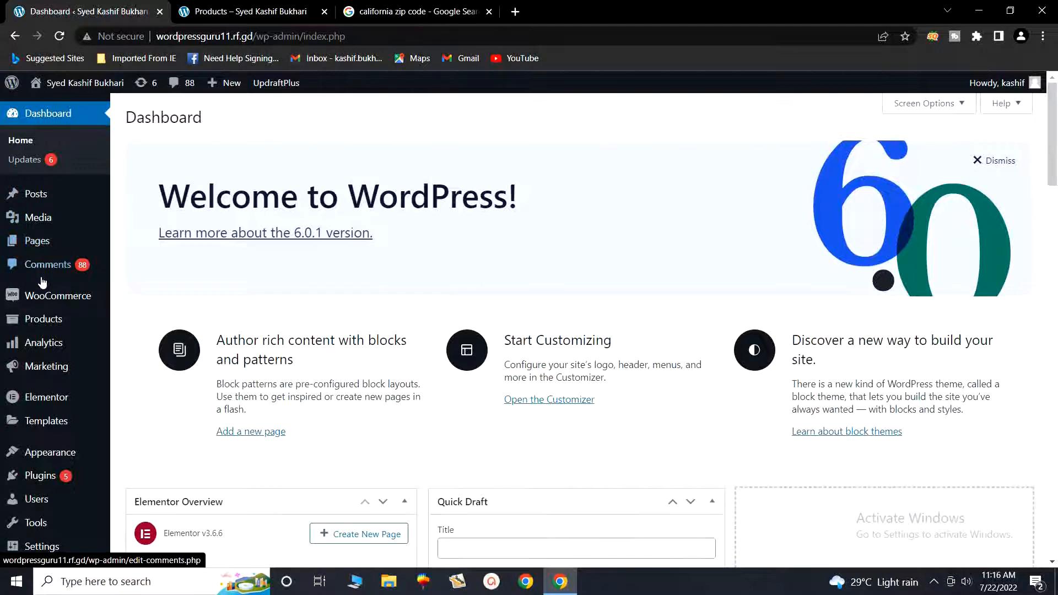
mouse_move(42, 296)
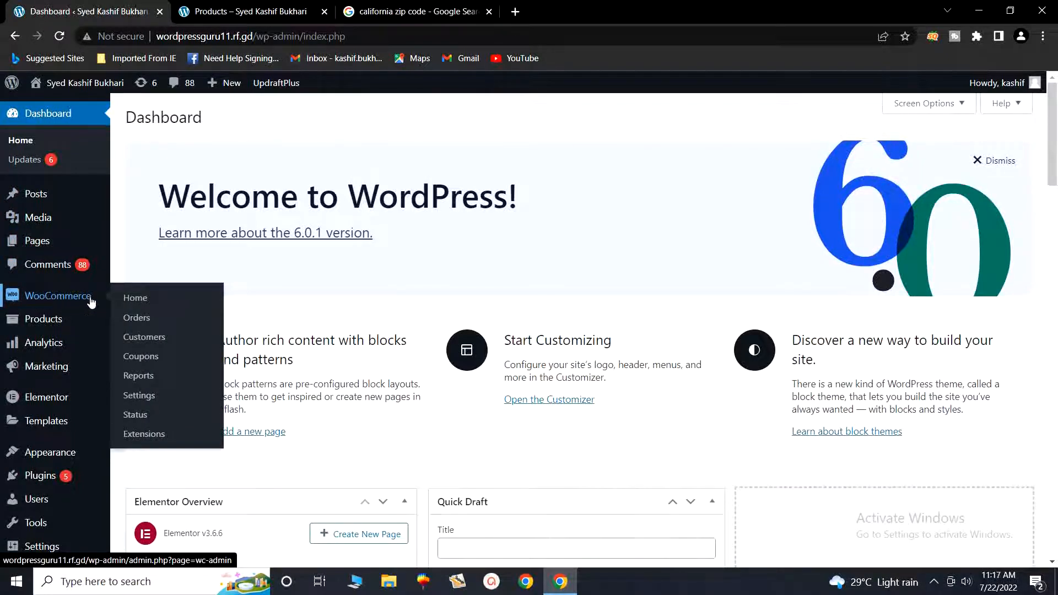
left_click(137, 399)
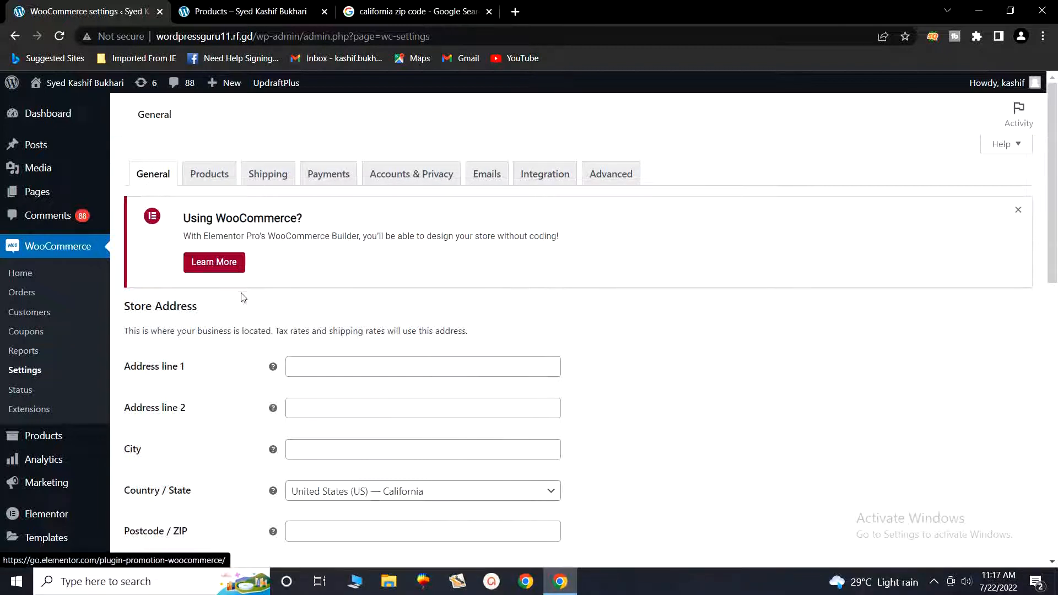
- Fill the store address with Islamabad as address line 1 and city, and postcode 90261
scroll(399, 347, "down", 1)
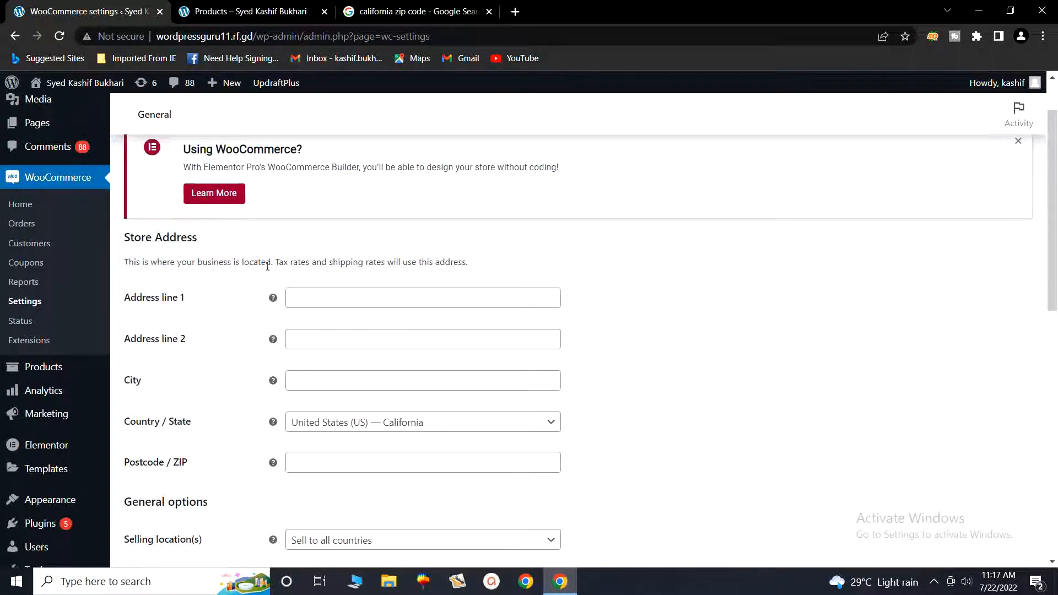
left_click(318, 293)
left_click(322, 329)
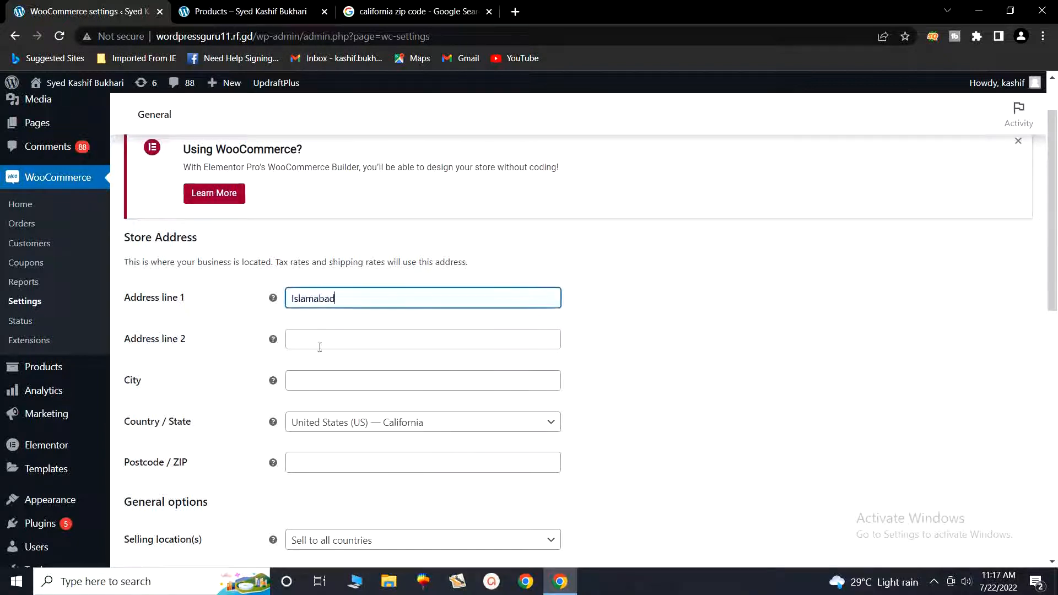
left_click(317, 377)
left_click(318, 409)
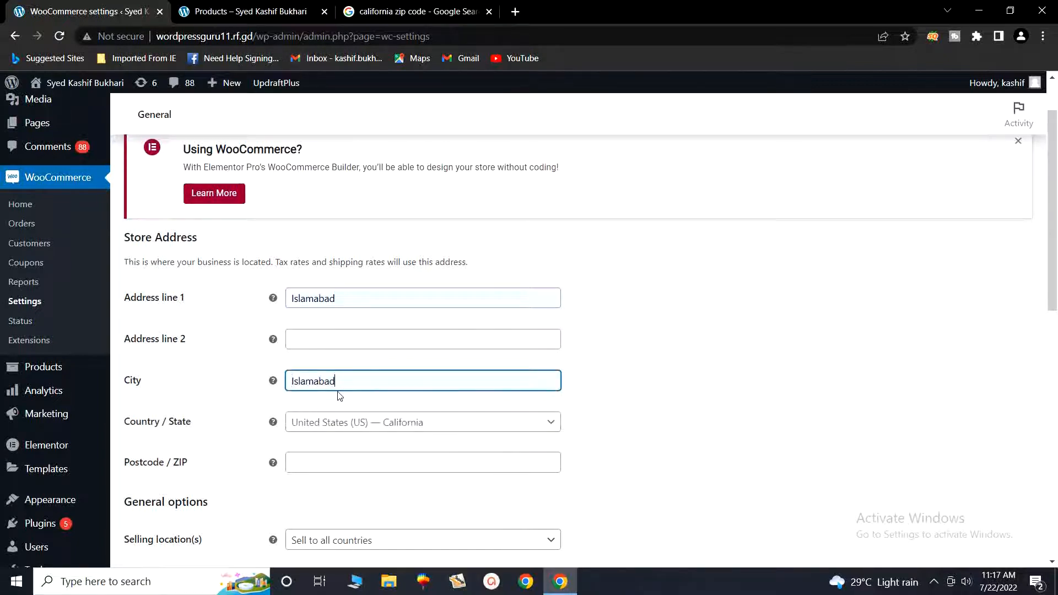
scroll(449, 406, "down", 3)
left_click(333, 321)
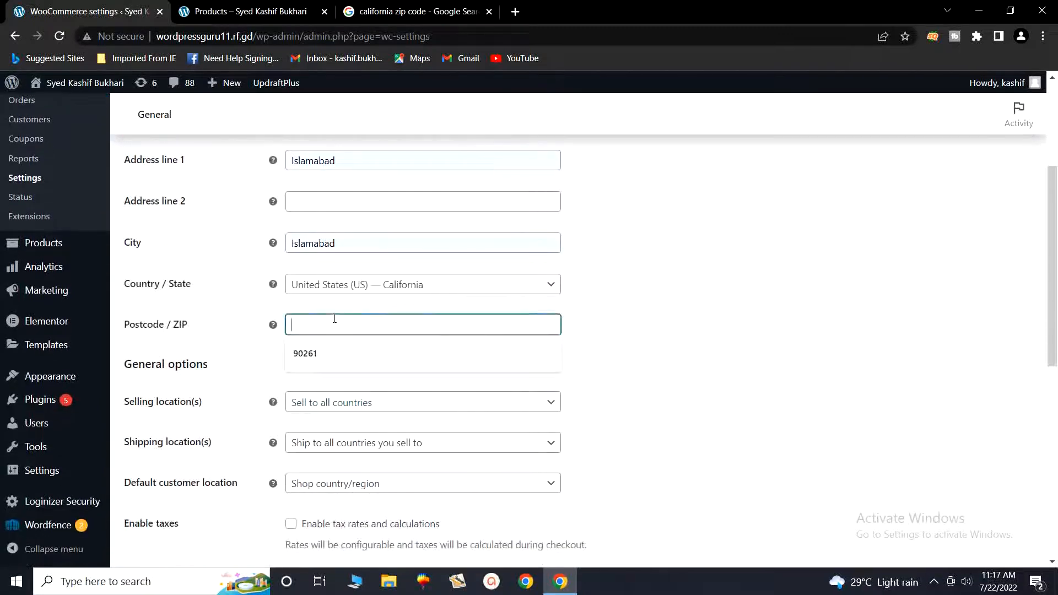
left_click(314, 356)
- Review the Selling location(s) choices, leaving it at Sell to all countries
scroll(539, 406, "down", 1)
scroll(539, 406, "down", 2)
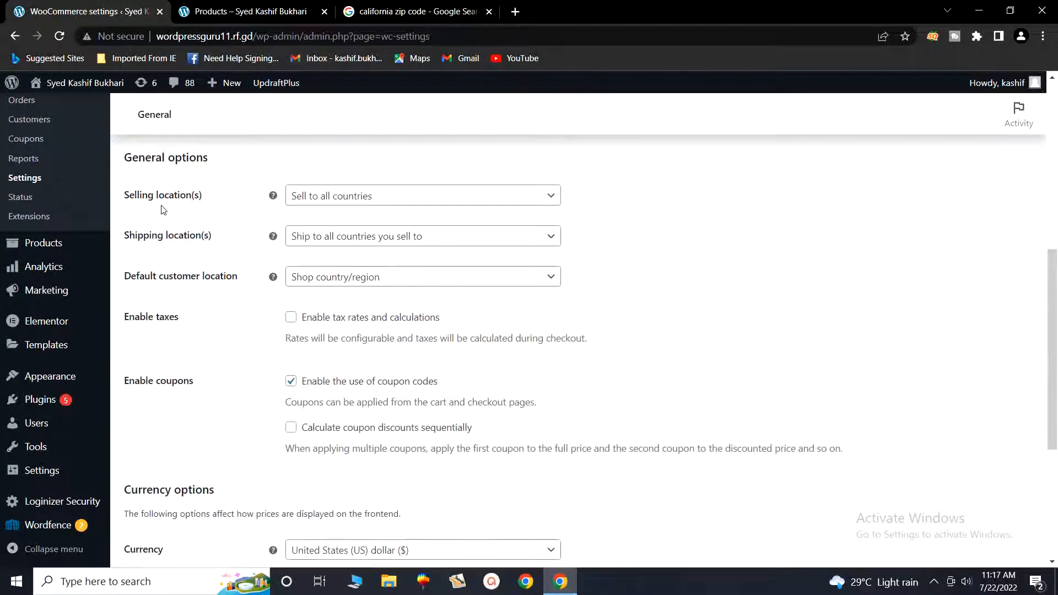
scroll(178, 202, "up", 1)
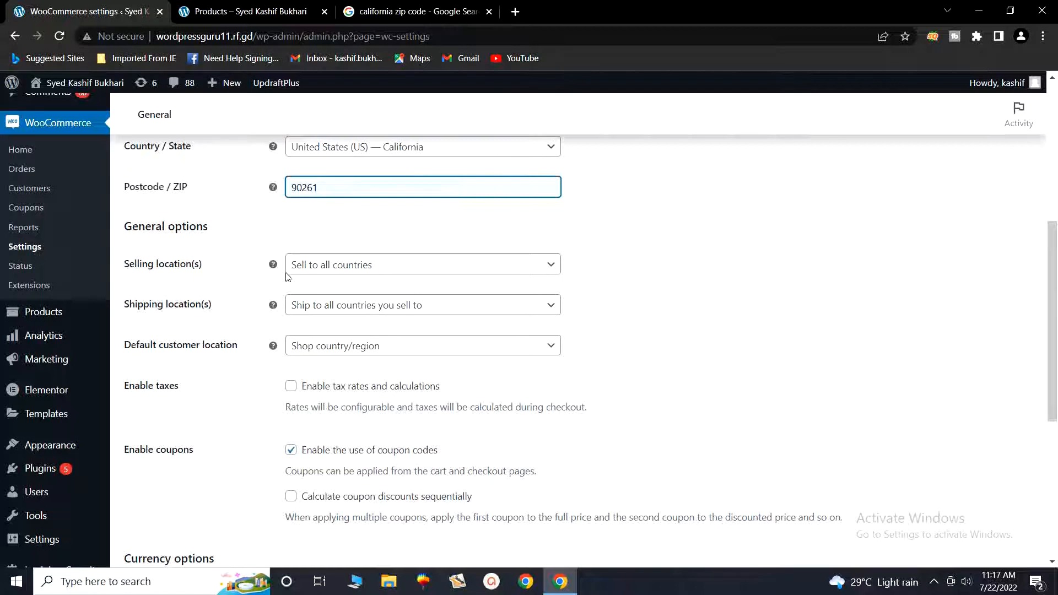
left_click(429, 271)
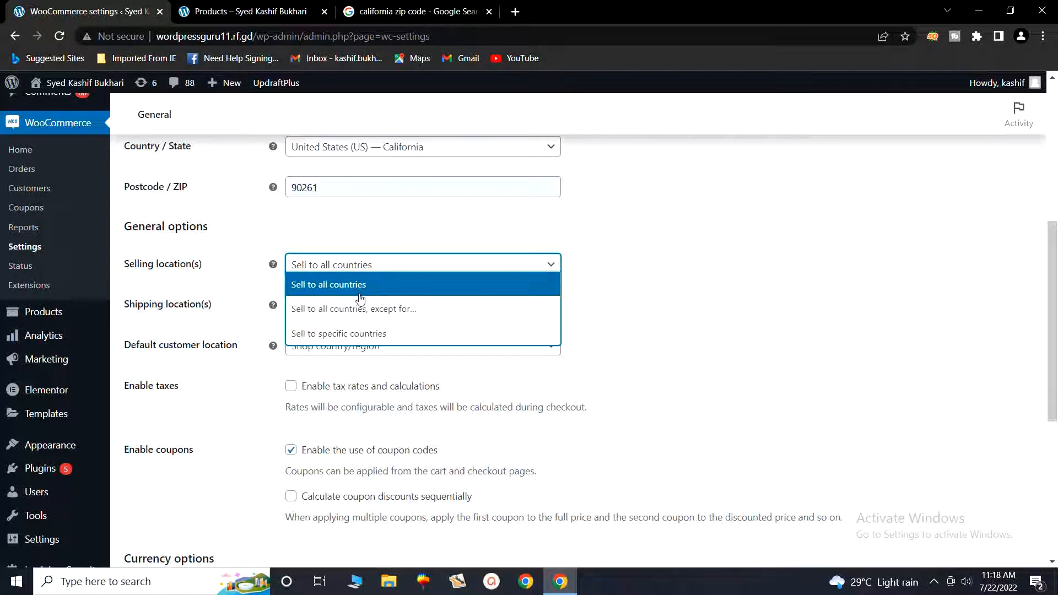
left_click(644, 310)
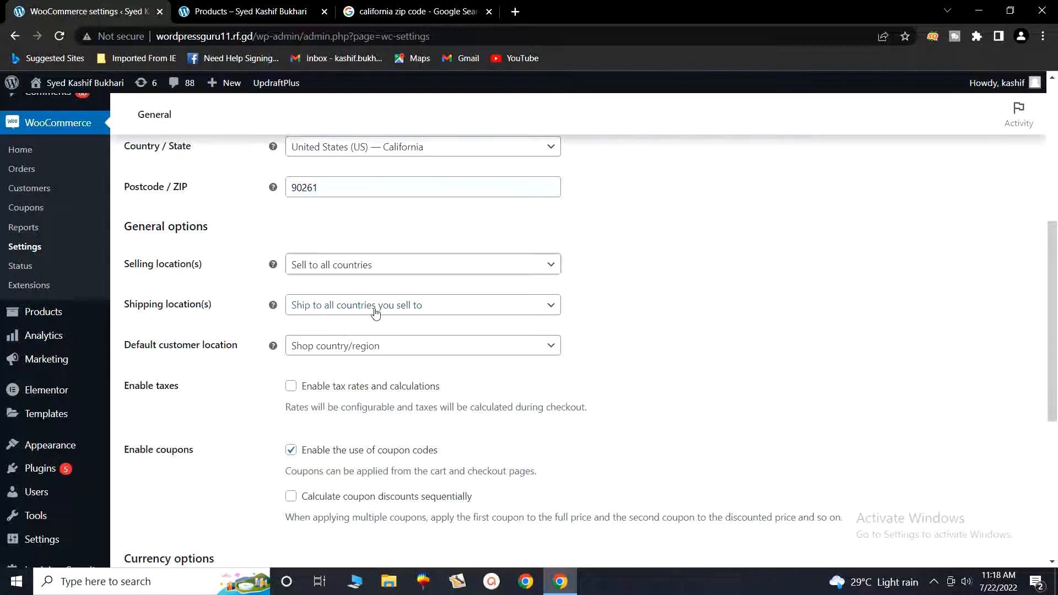
left_click(426, 310)
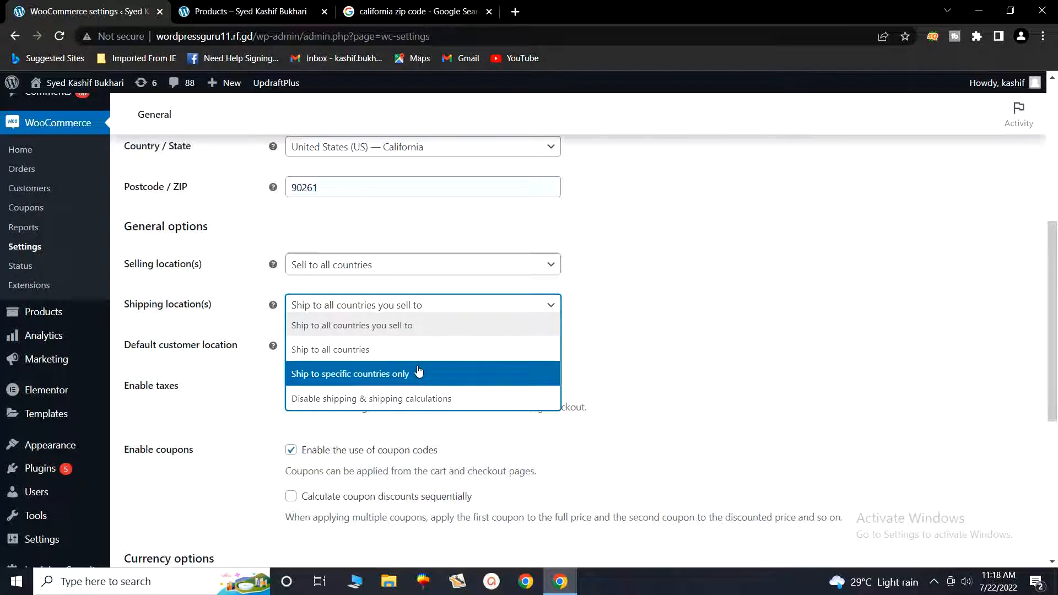
left_click(688, 377)
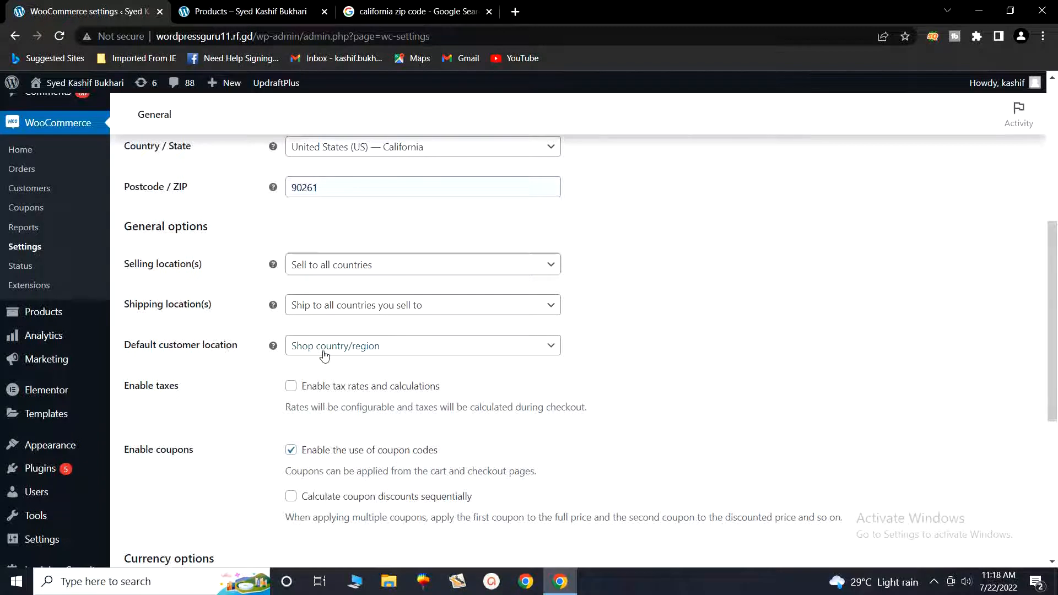
left_click(424, 353)
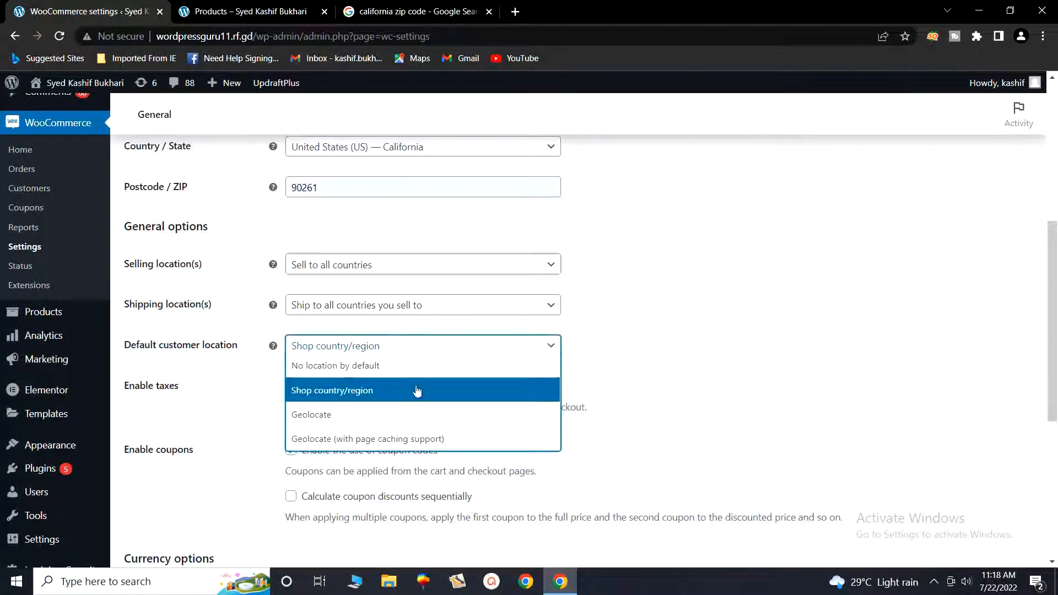
left_click(662, 381)
scroll(408, 383, "down", 1)
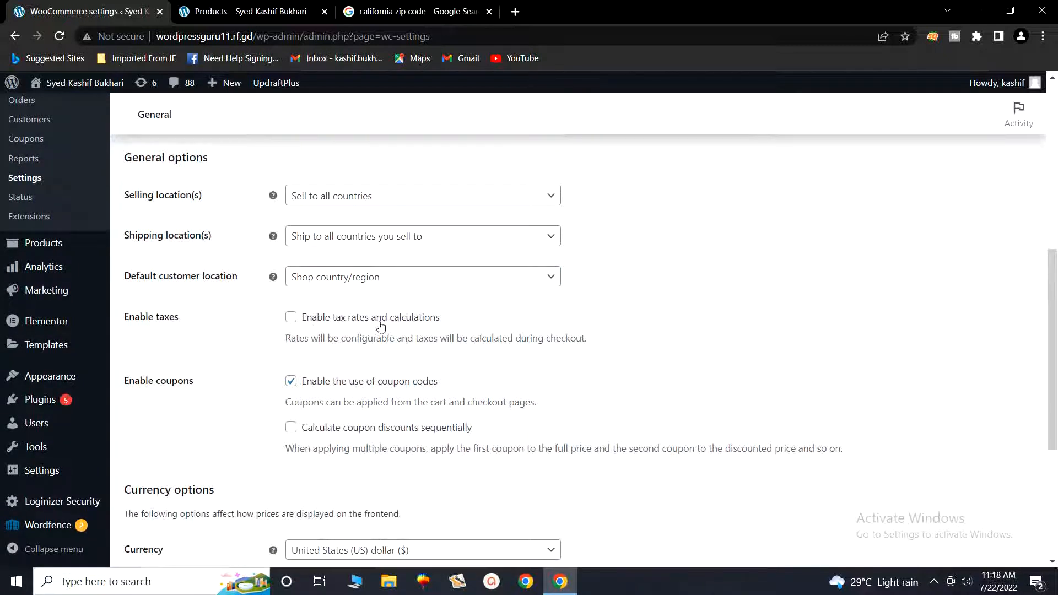
left_click(292, 322)
- Scroll to Currency options, then view the storefront Shop page with the tea cup set at $1,700.00
scroll(309, 380, "down", 1)
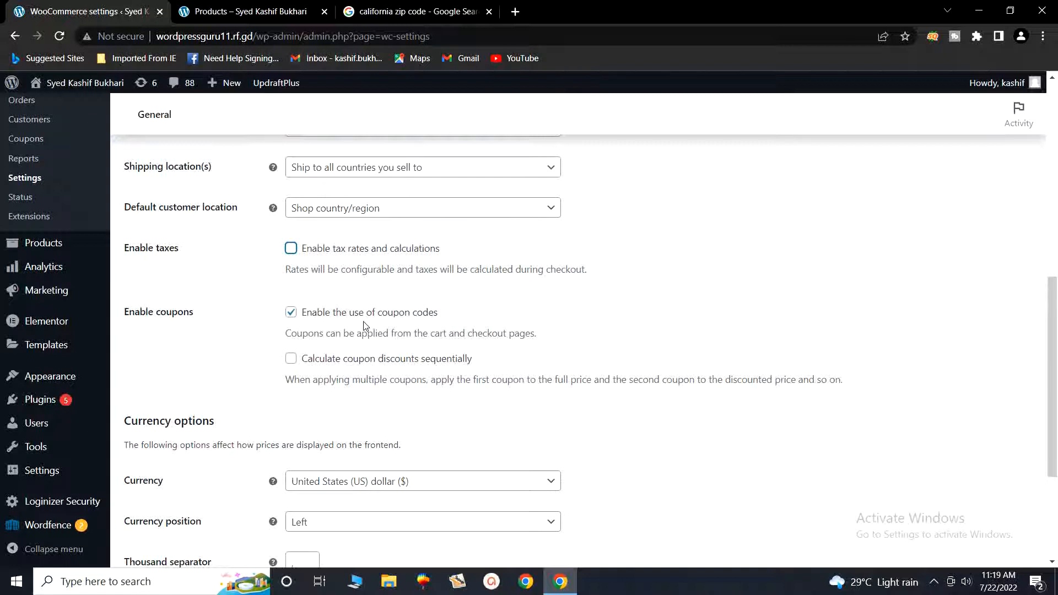
scroll(364, 325, "down", 2)
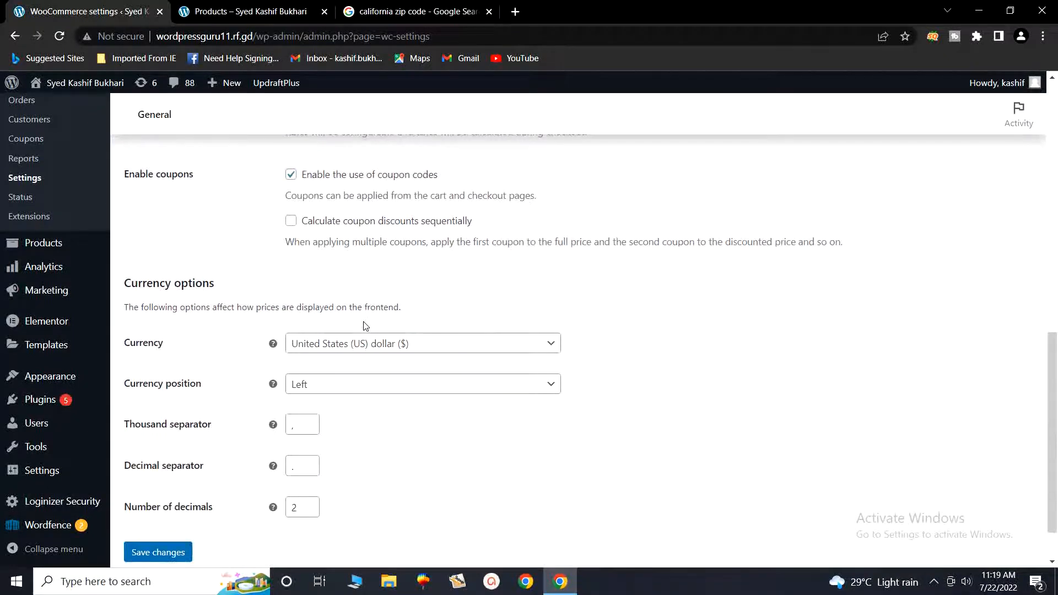
scroll(205, 284, "down", 1)
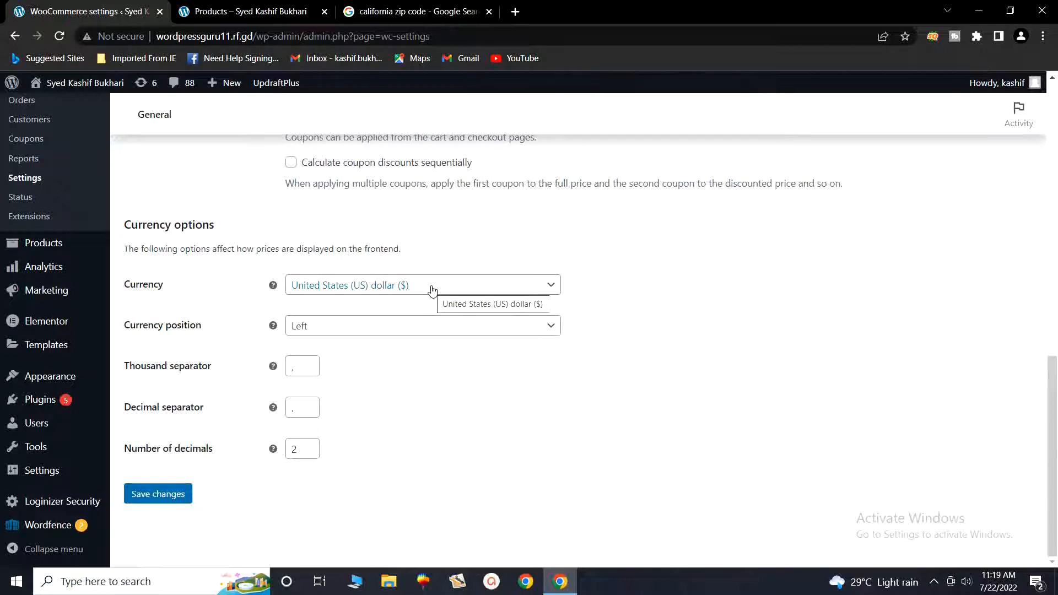
left_click(220, 7)
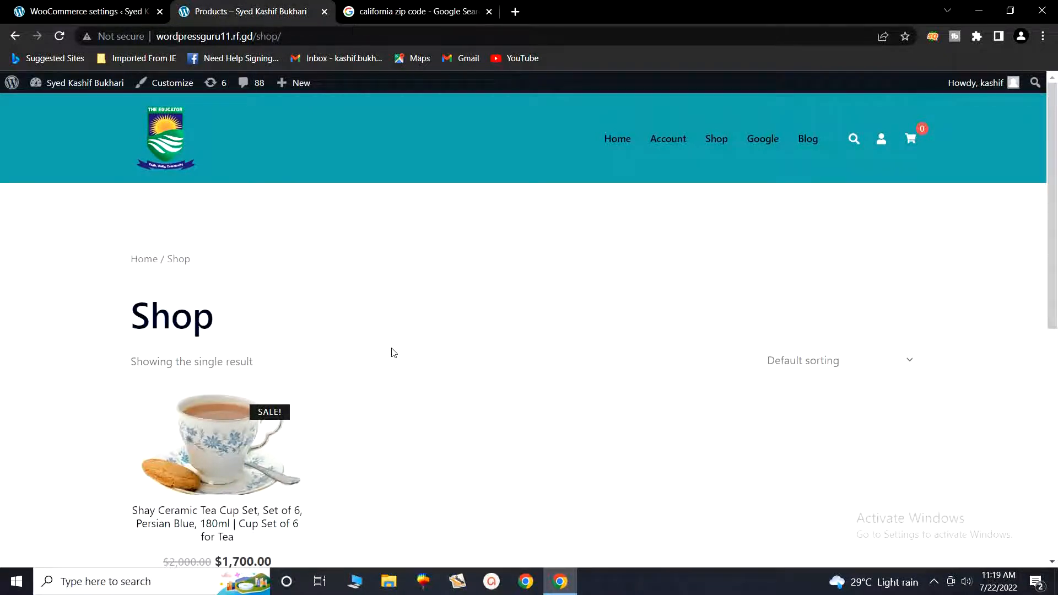
- Check the tea cup set on the Shop page, then return to the WooCommerce General settings
scroll(393, 352, "down", 2)
mouse_move(255, 419)
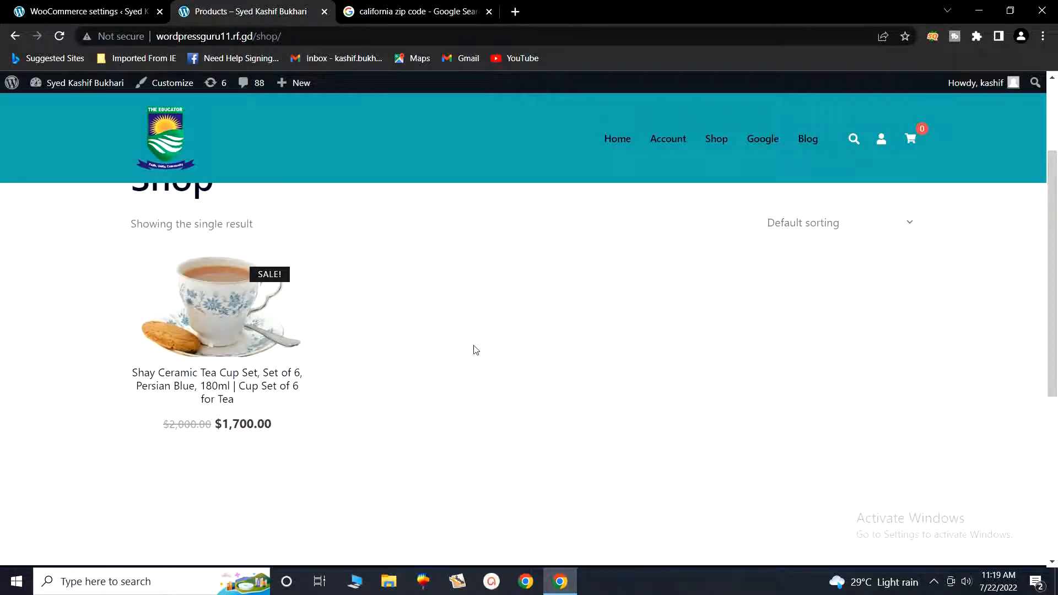
scroll(476, 350, "up", 1)
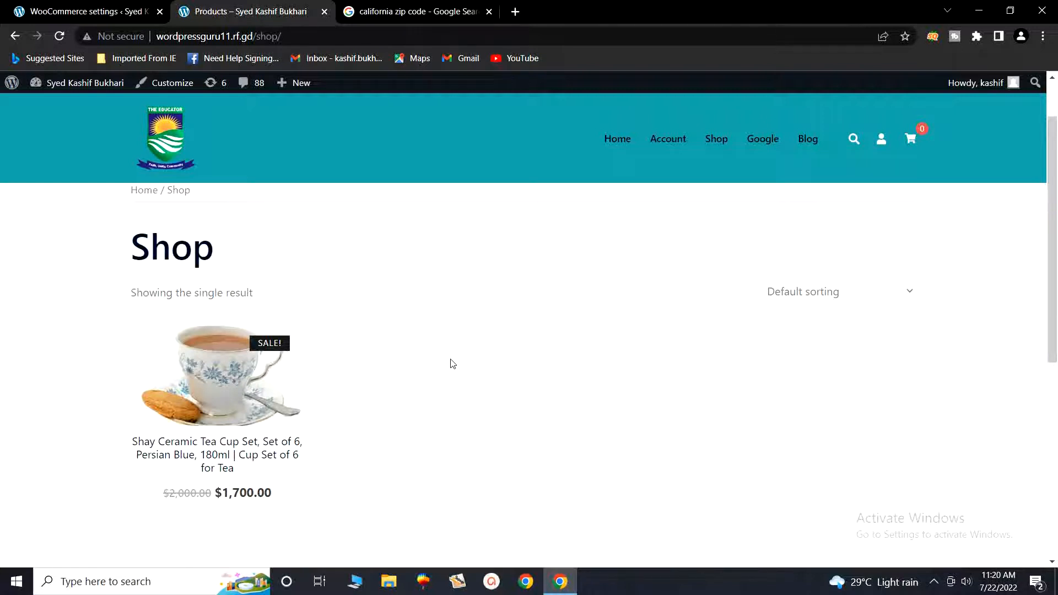
left_click(101, 5)
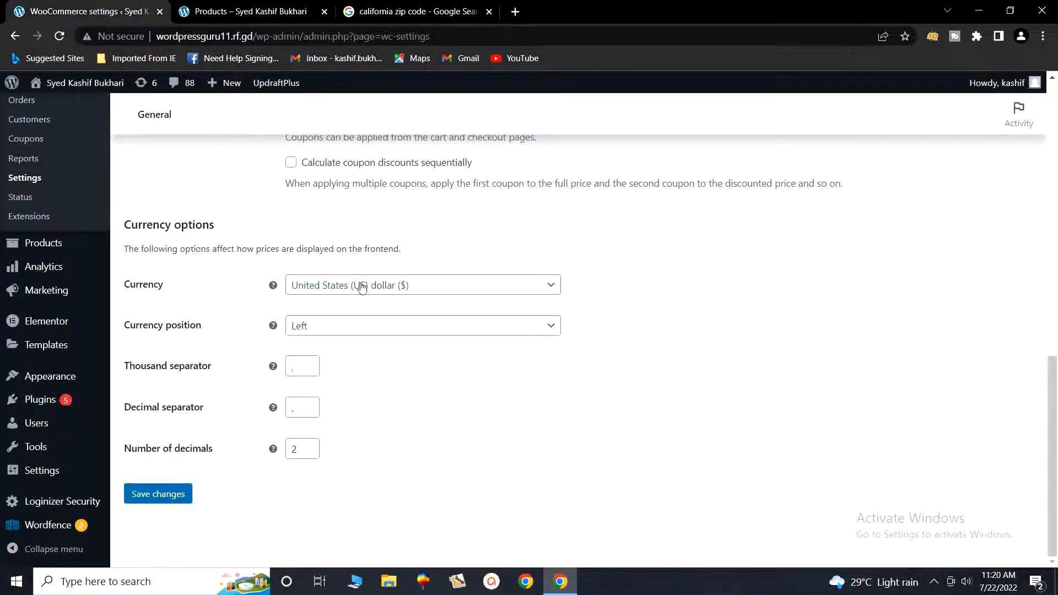
- Set the store currency to Pakistani rupee with the symbol on the left
left_click(451, 292)
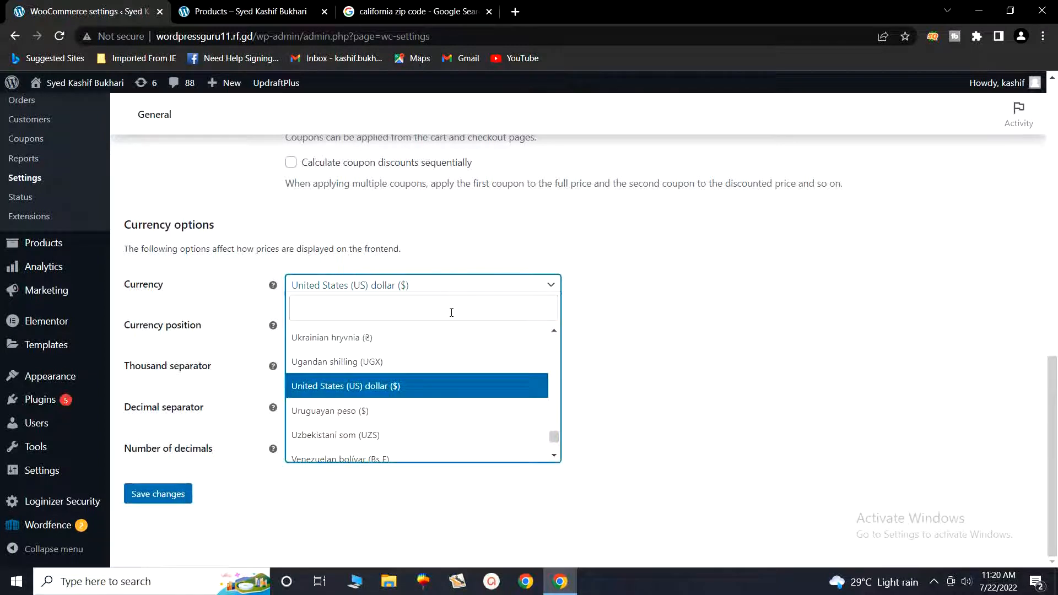
left_click(452, 312)
type("pakist")
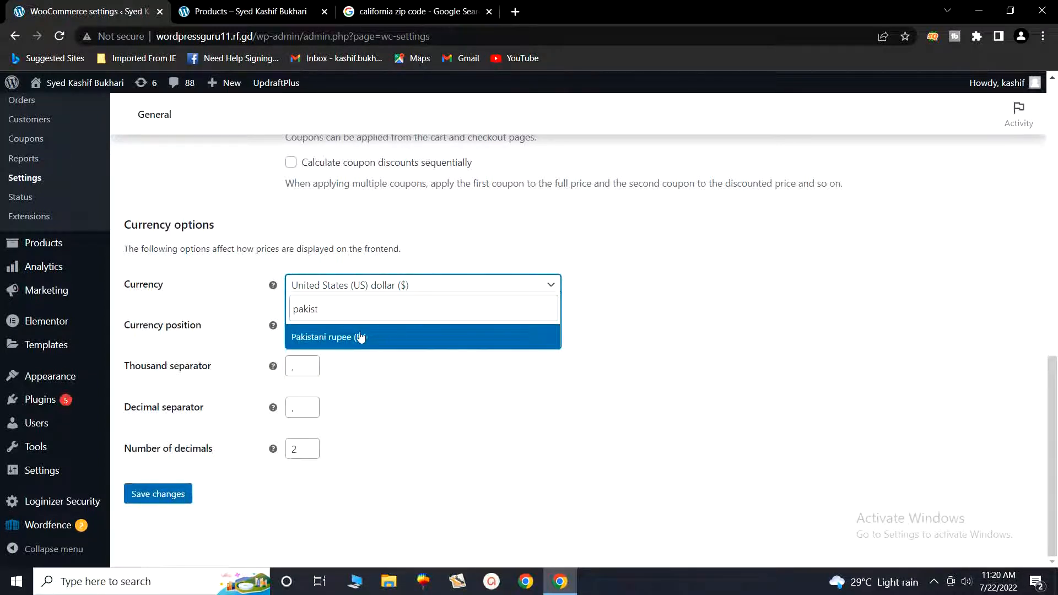
left_click(363, 338)
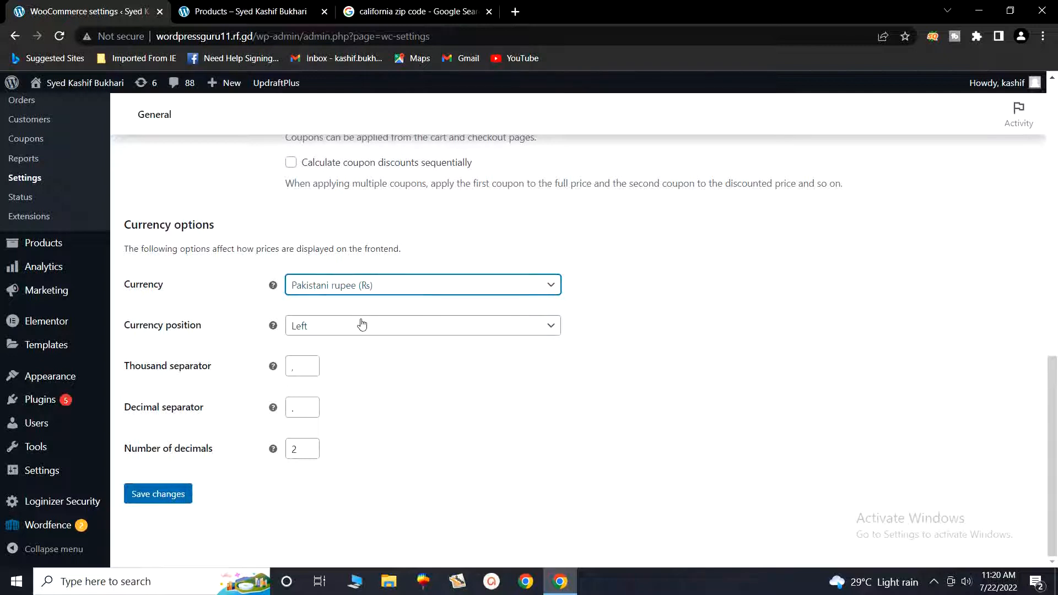
left_click(338, 326)
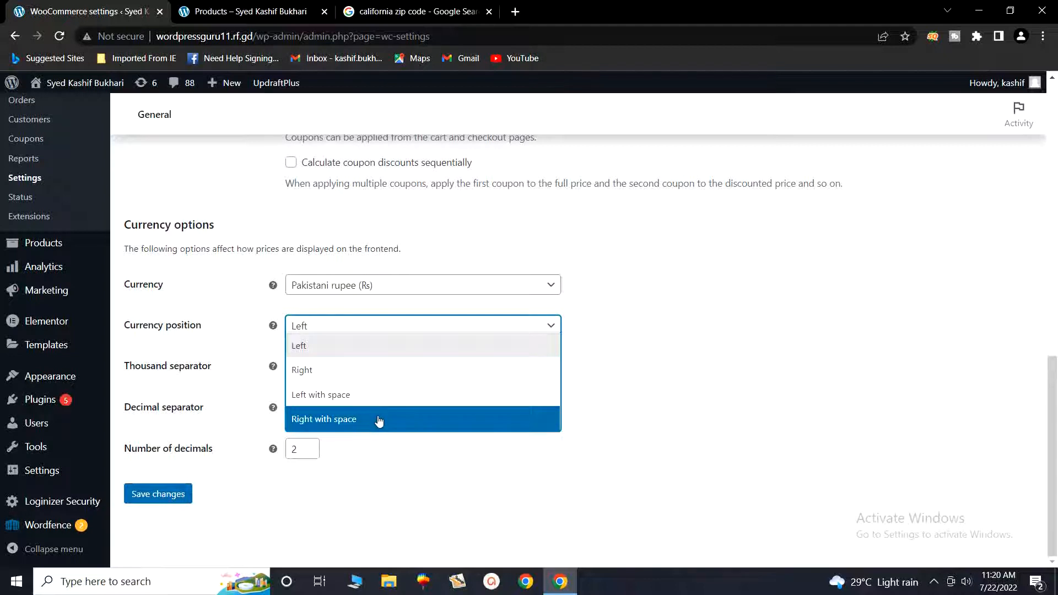
left_click(558, 484)
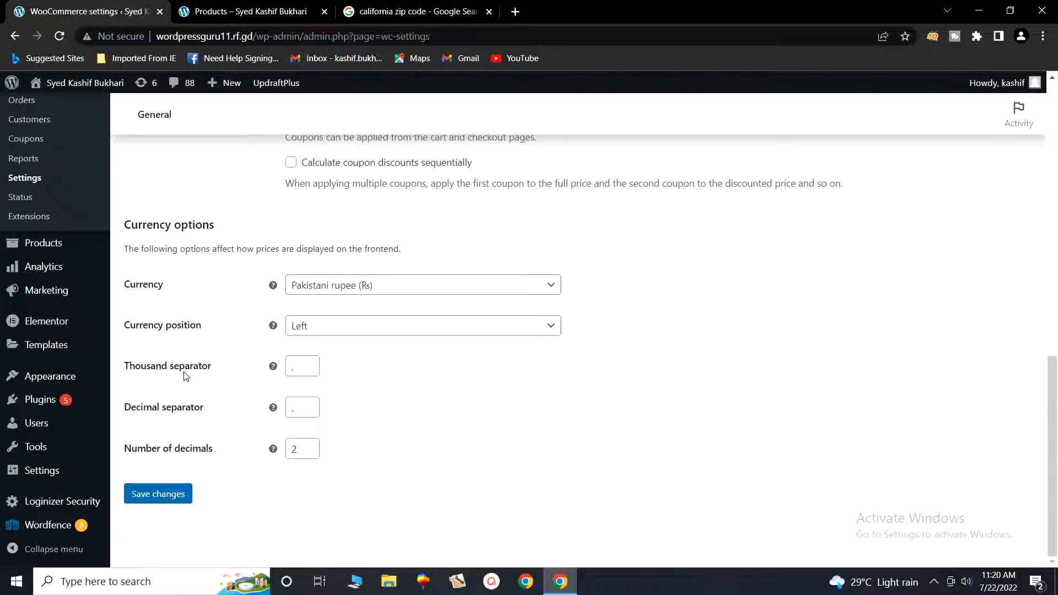
- Check the thousand separator, set prices to 2 decimals and save the currency settings
left_click(303, 373)
left_click(309, 446)
left_click(308, 453)
left_click(309, 453)
scroll(461, 408, "up", 1)
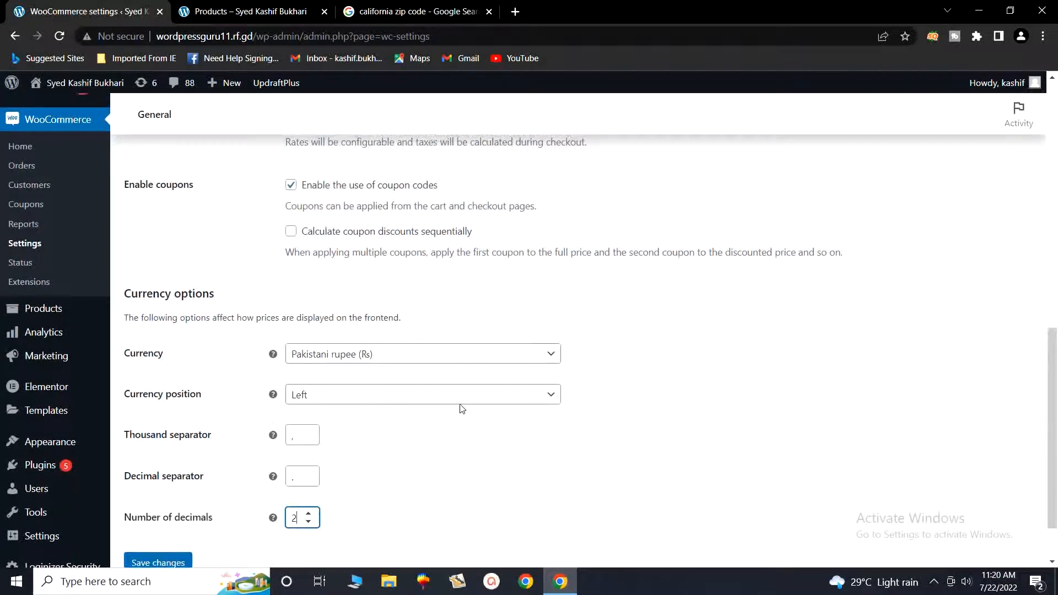
scroll(215, 466, "down", 1)
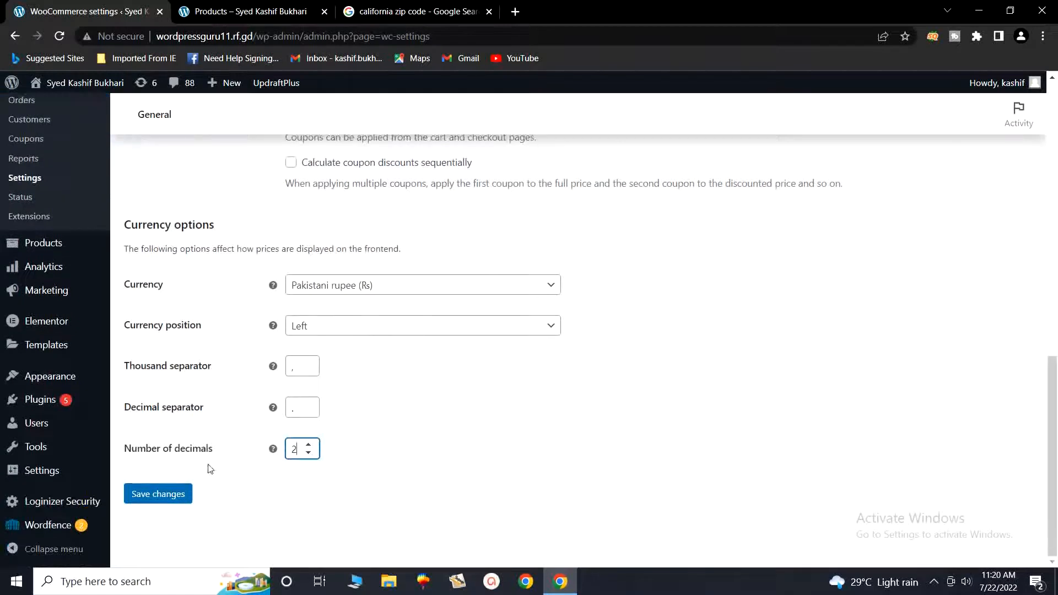
left_click(158, 494)
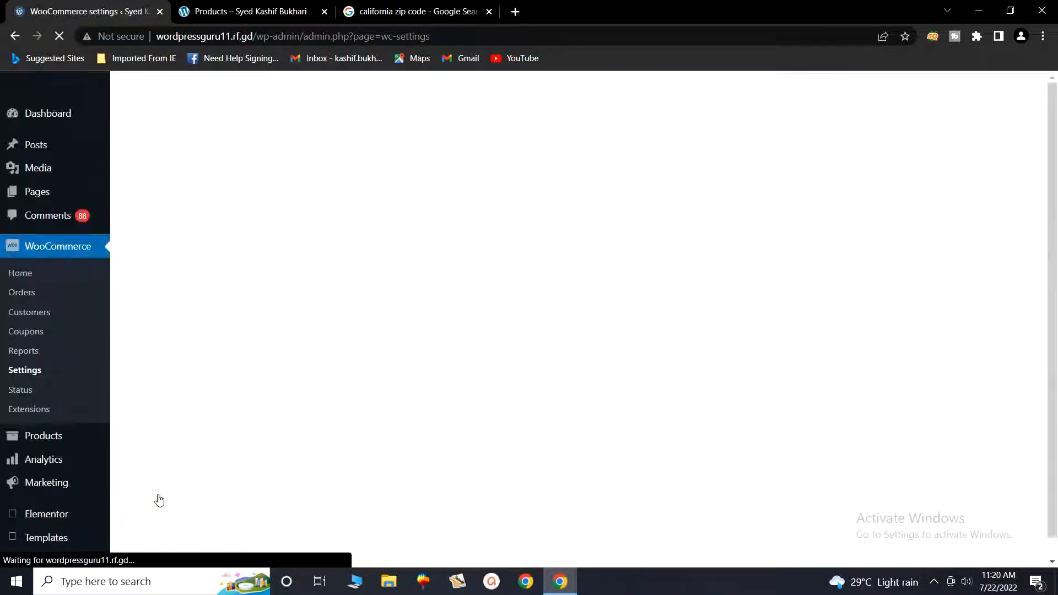
left_click(214, 12)
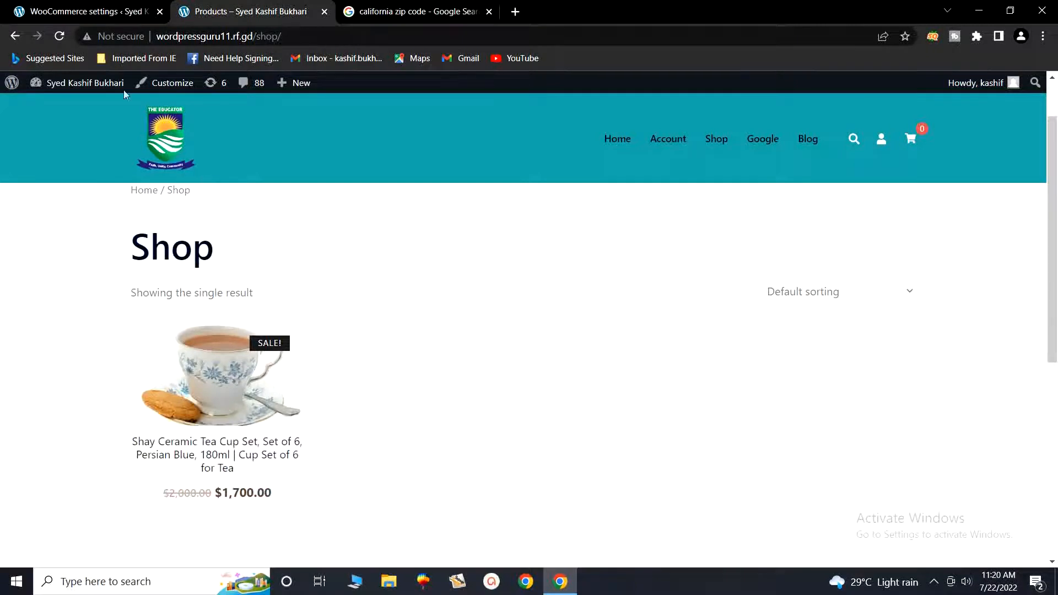
left_click(61, 37)
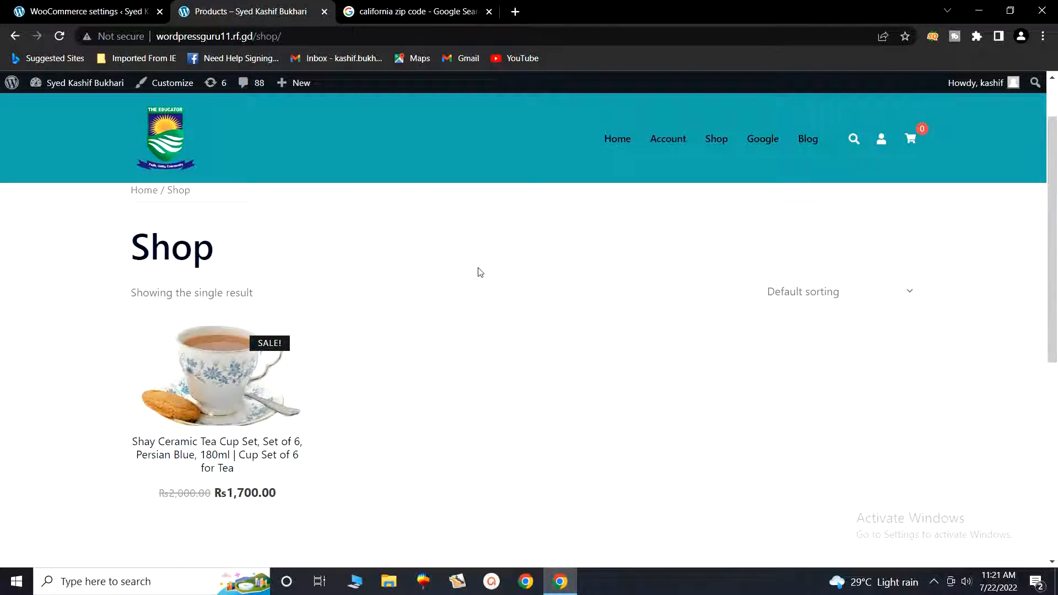
left_click(142, 7)
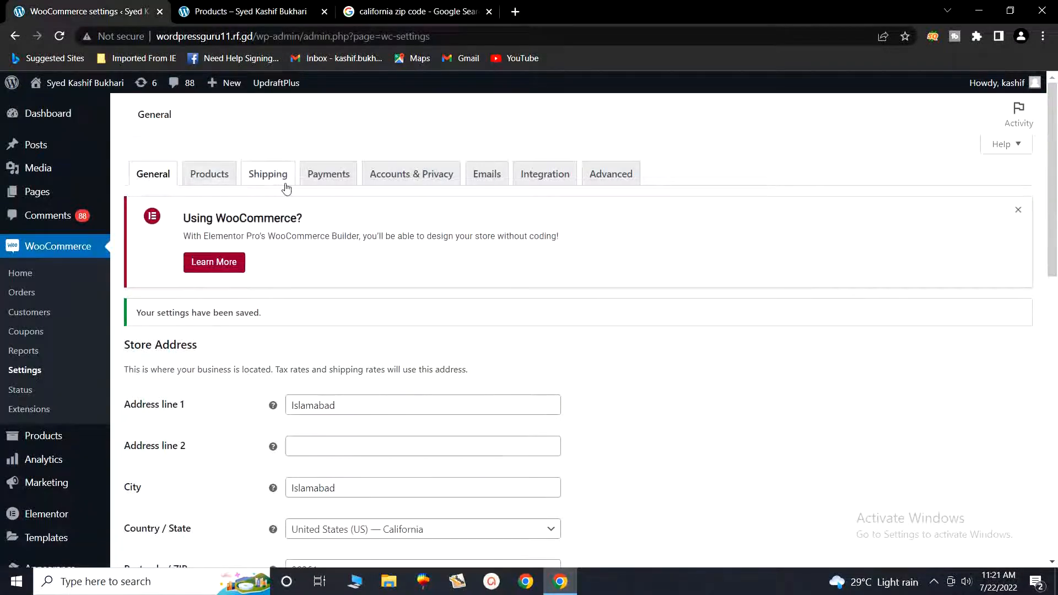
- In the Payments tab, toggle Cash on delivery to Enabled and open its settings
left_click(324, 179)
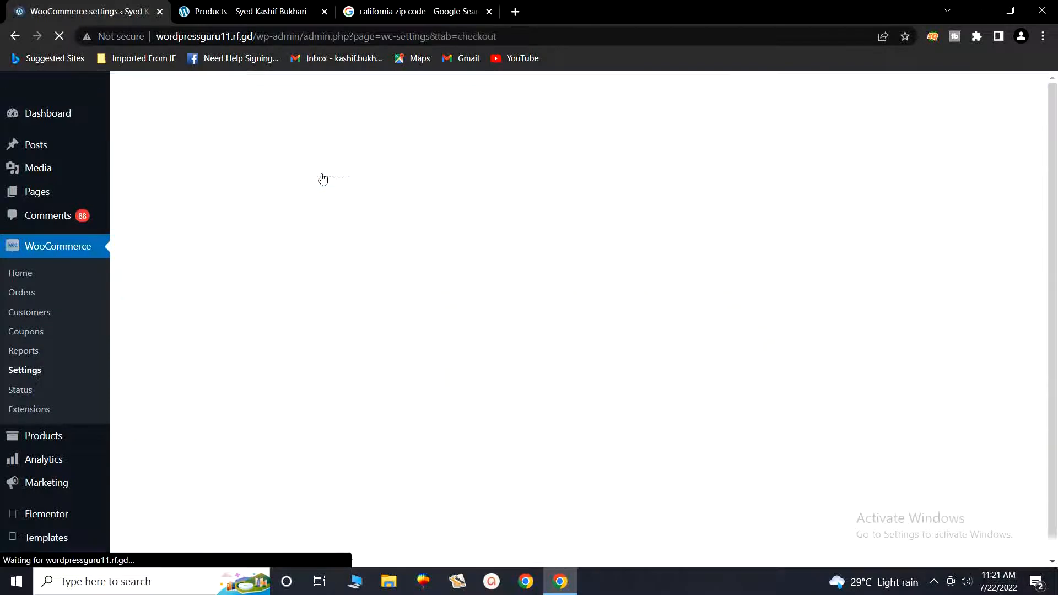
scroll(401, 321, "down", 3)
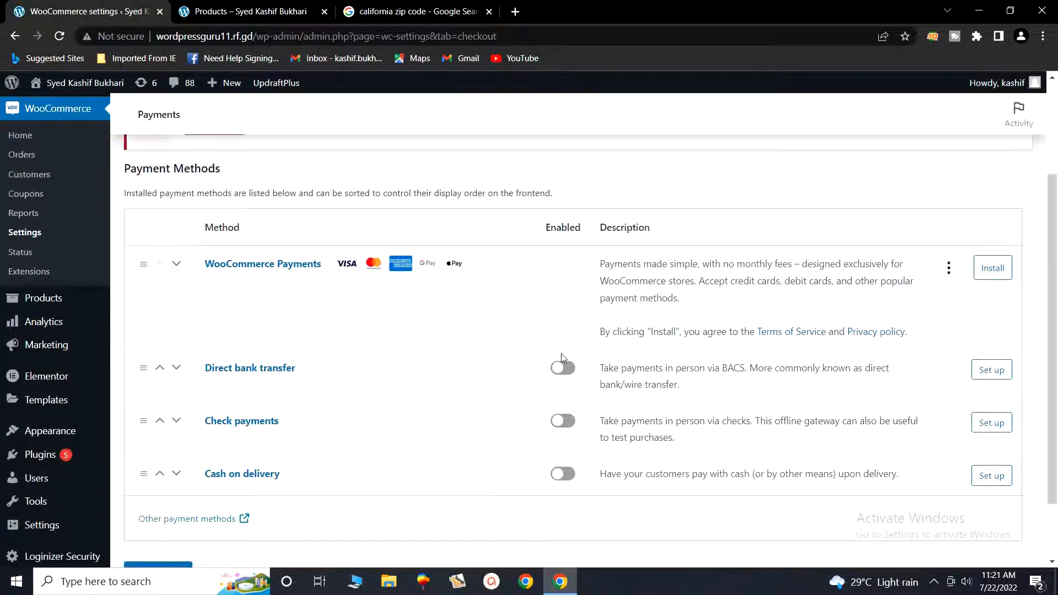
scroll(573, 441, "down", 2)
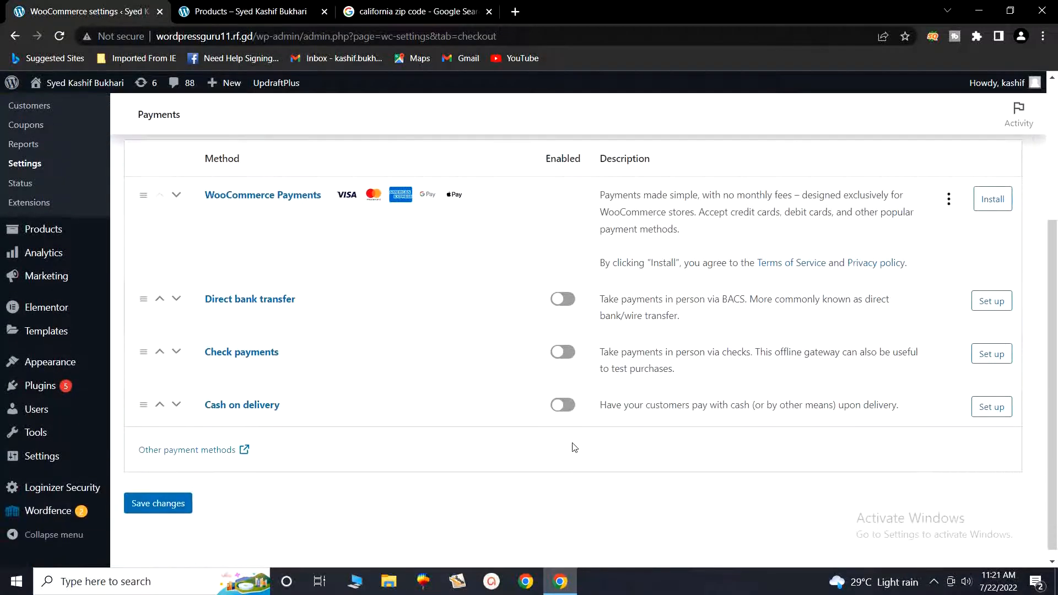
left_click(568, 409)
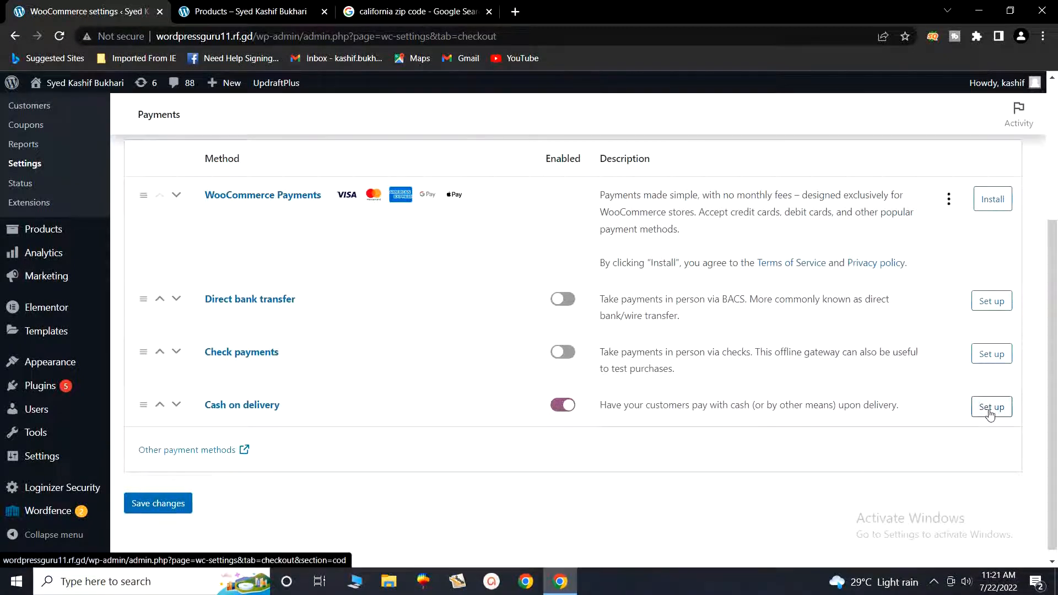
left_click(990, 415)
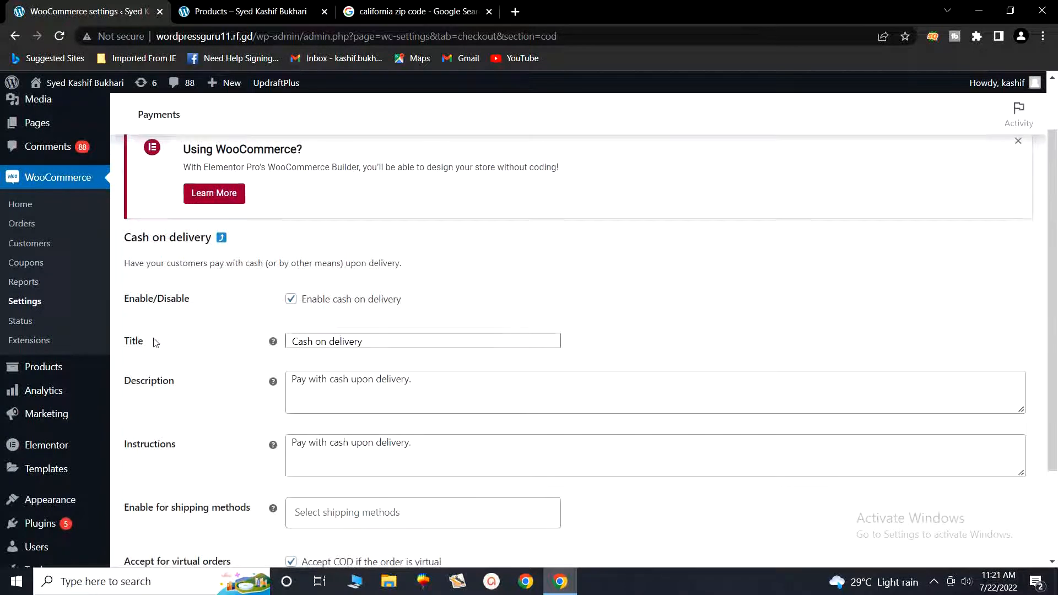
- Inspect the Cash on delivery Title, Description and Instructions fields, then return to the Payment Methods list
left_click(365, 344)
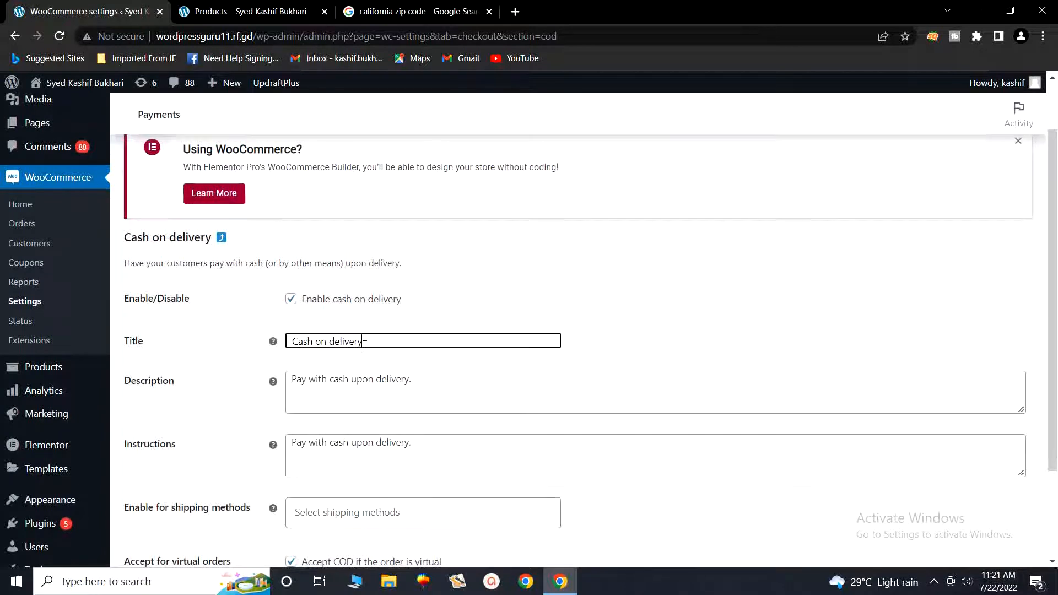
scroll(365, 345, "down", 1)
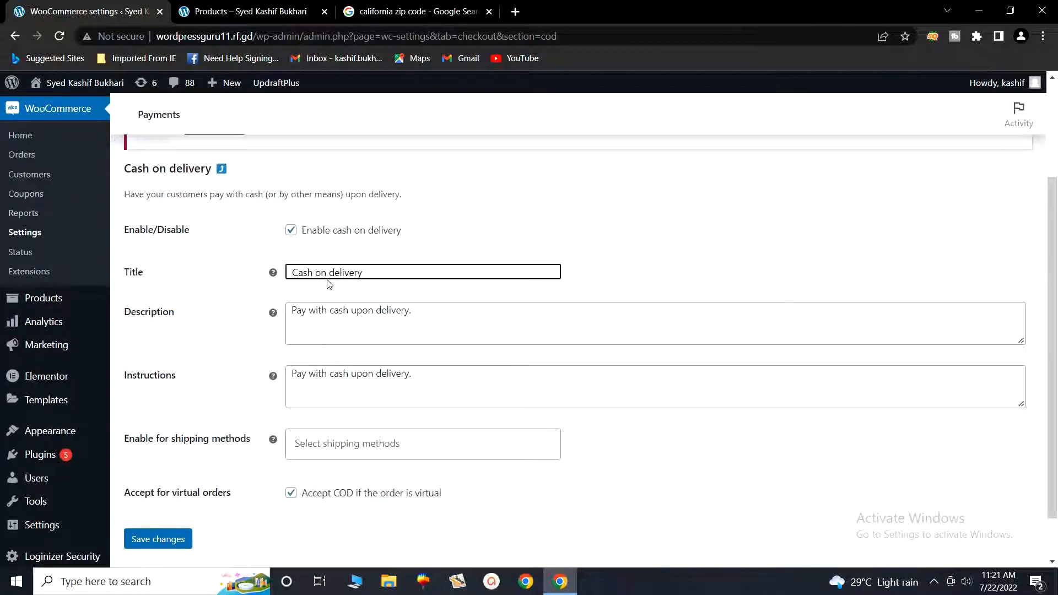
left_click(419, 313)
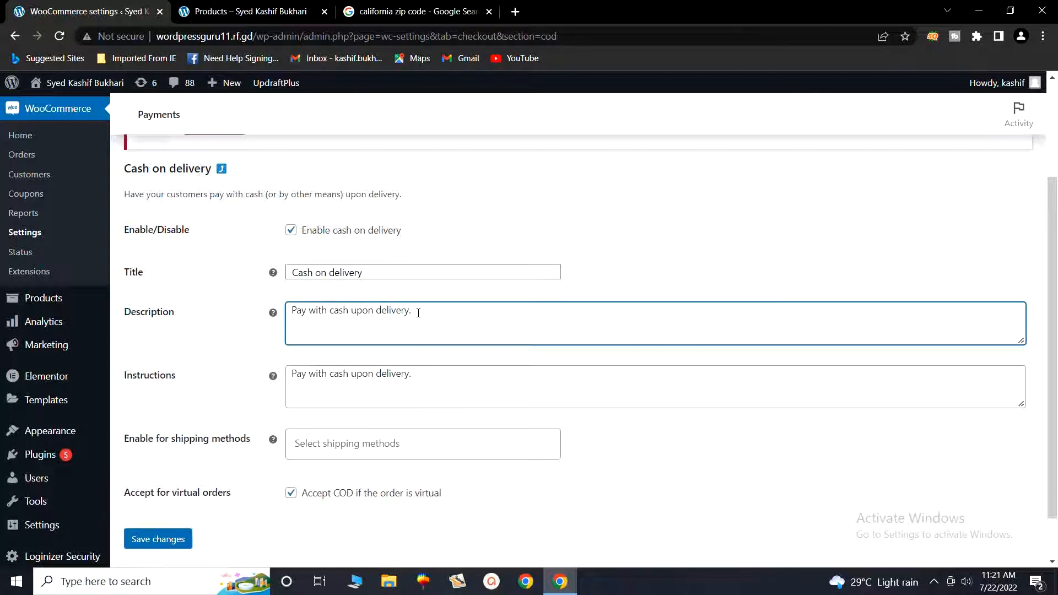
left_click(438, 384)
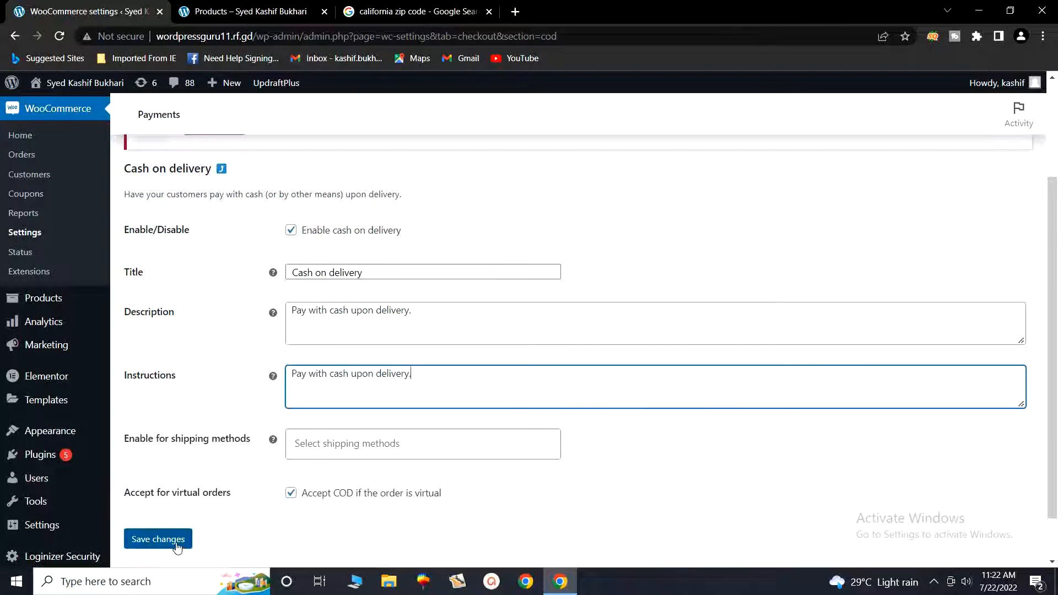
left_click(15, 37)
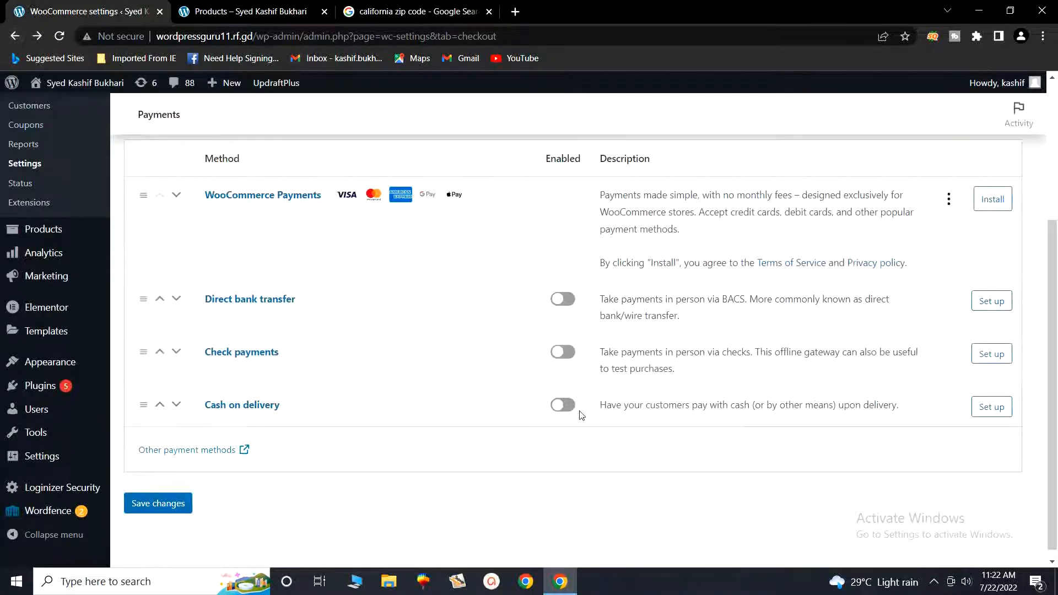
- Switch the Cash on delivery toggle on and save the Payments page
left_click(571, 413)
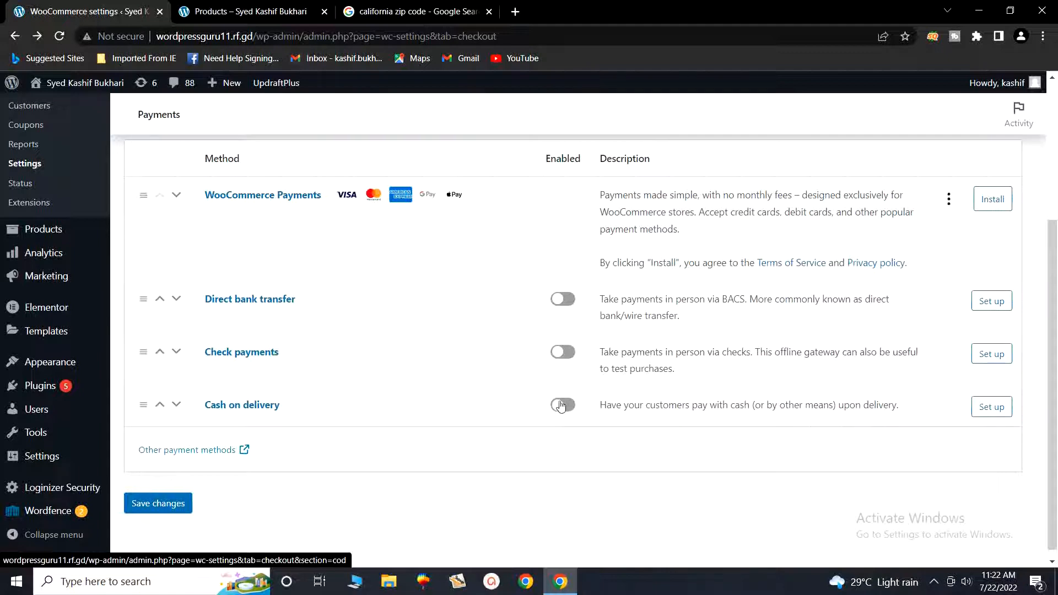
left_click(561, 404)
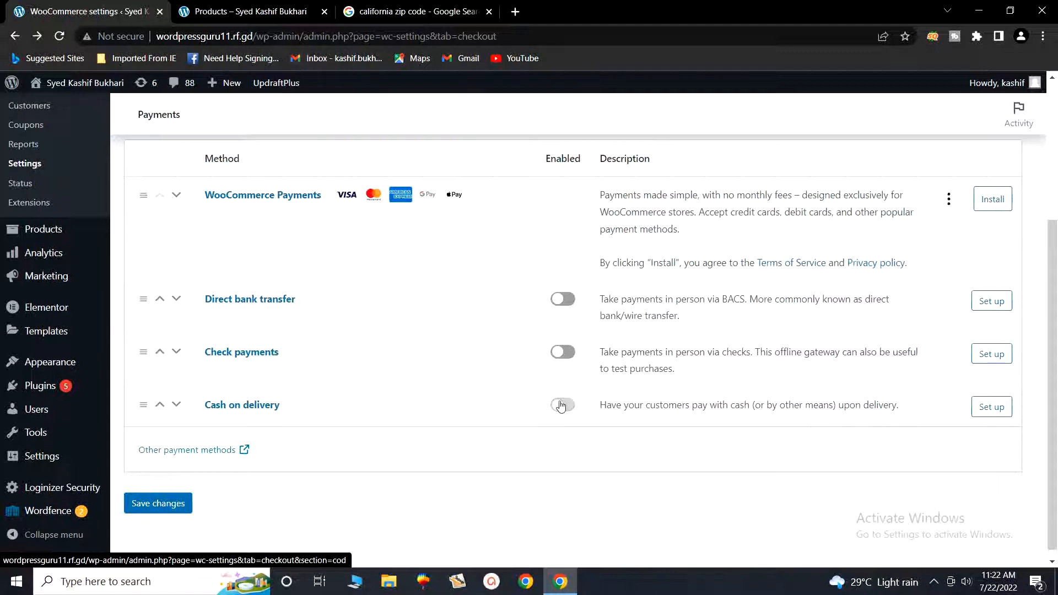
left_click(169, 514)
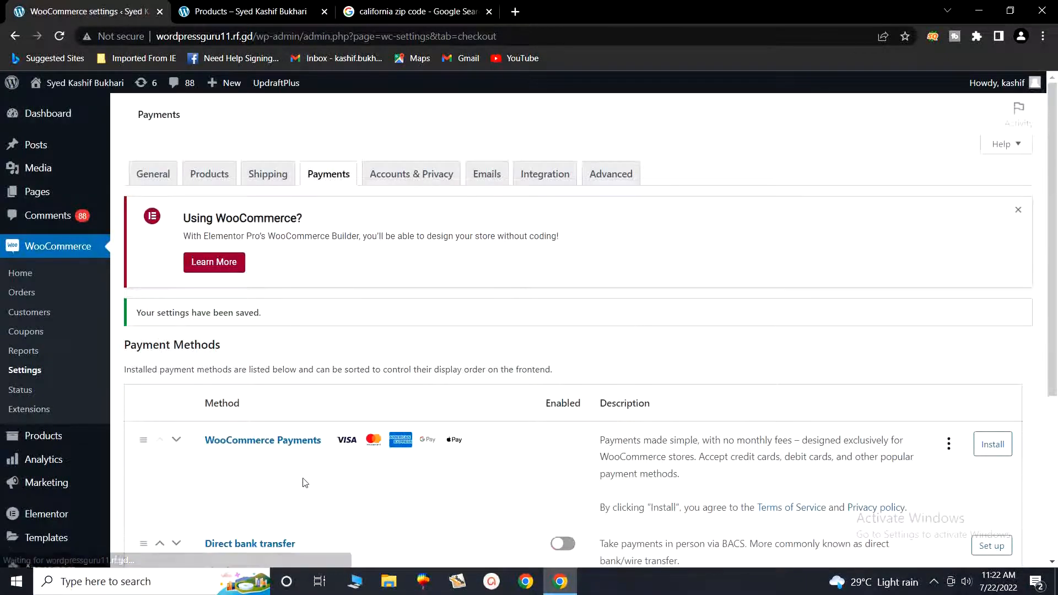
scroll(305, 483, "down", 5)
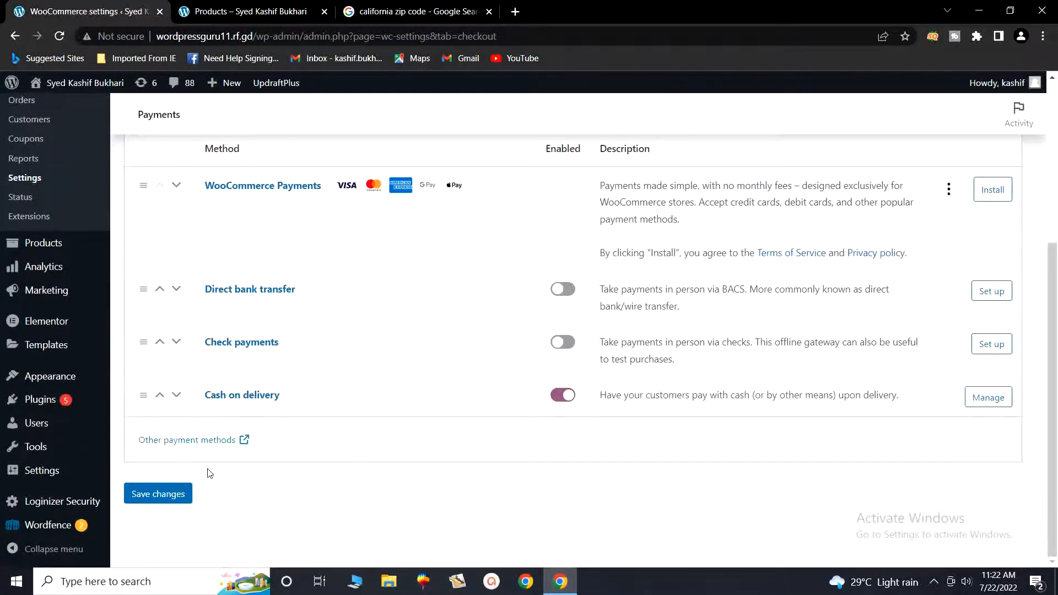
scroll(44, 347, "up", 5)
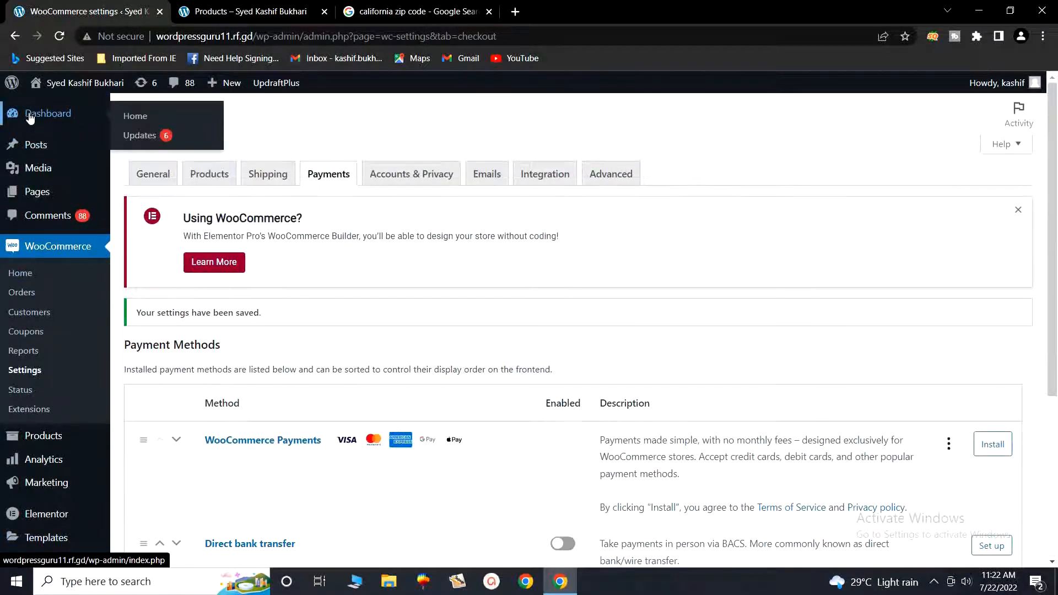
- Go to the Dashboard, then reload the storefront Shop page showing the tea cup set at Rs1,700.00
left_click(30, 117)
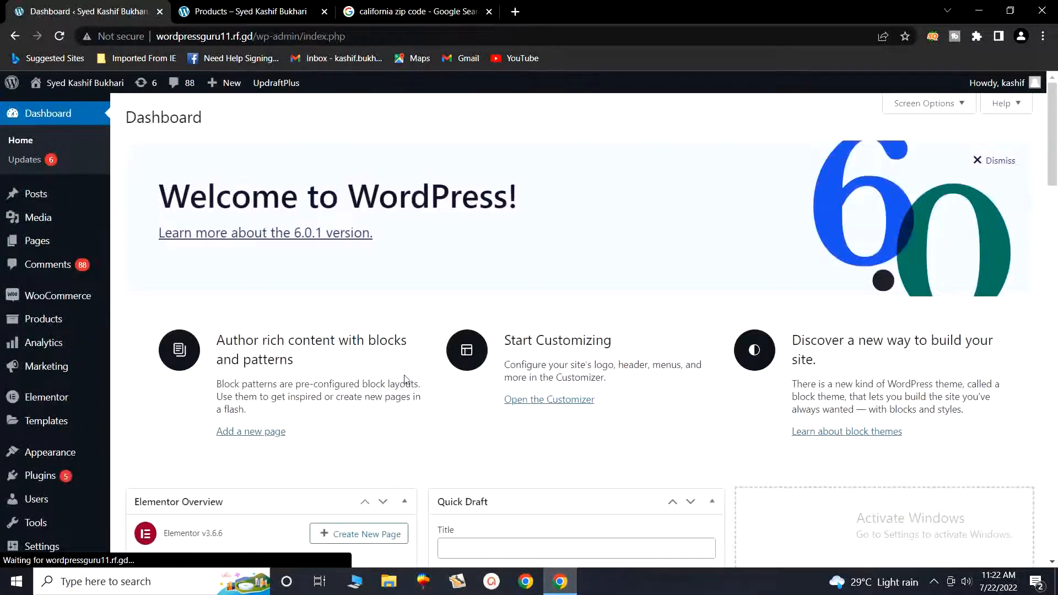
left_click(230, 12)
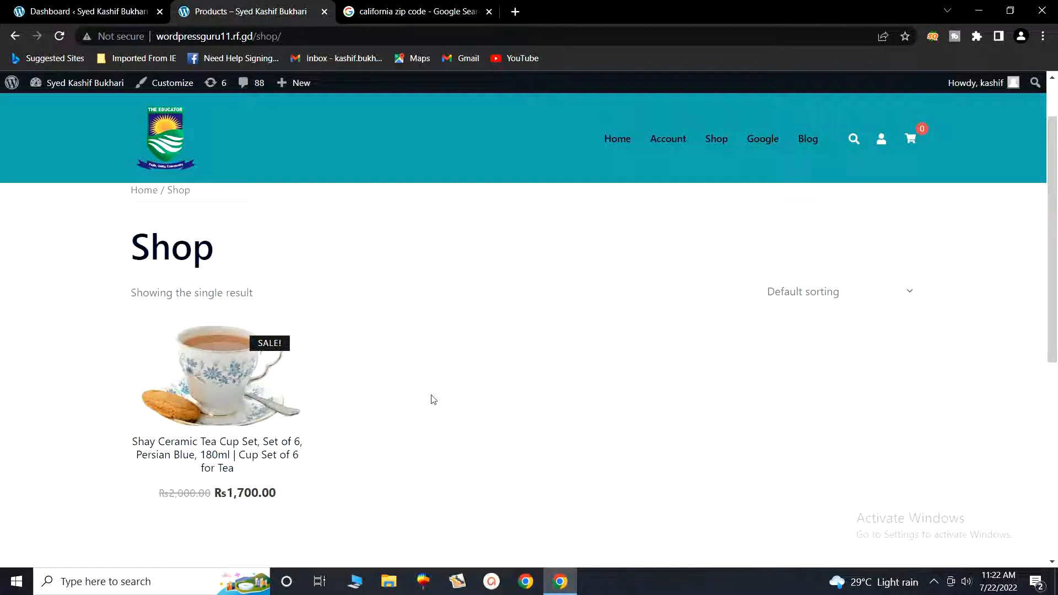
left_click(715, 144)
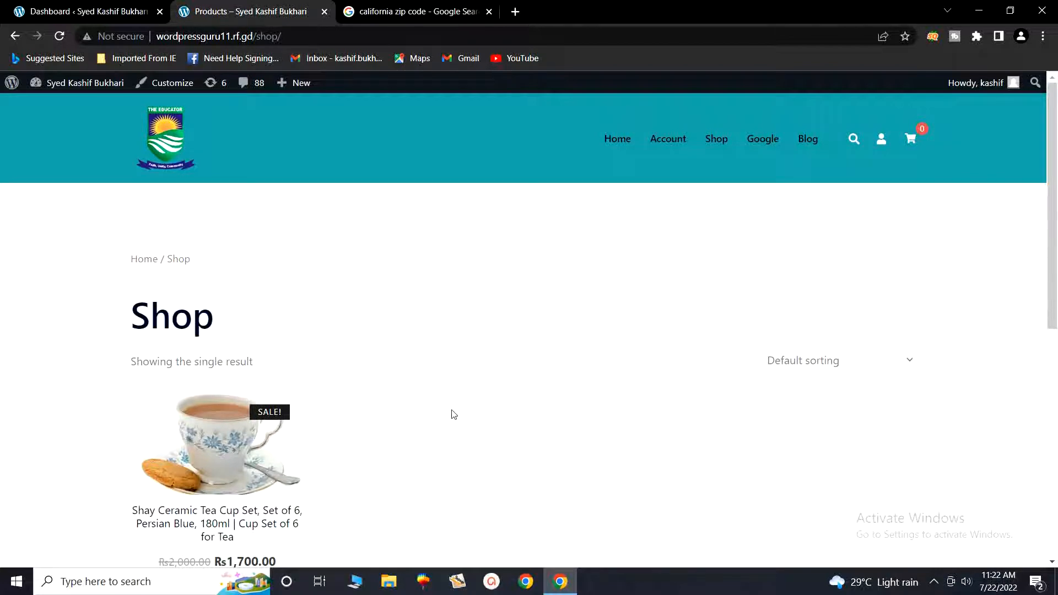
scroll(454, 414, "down", 1)
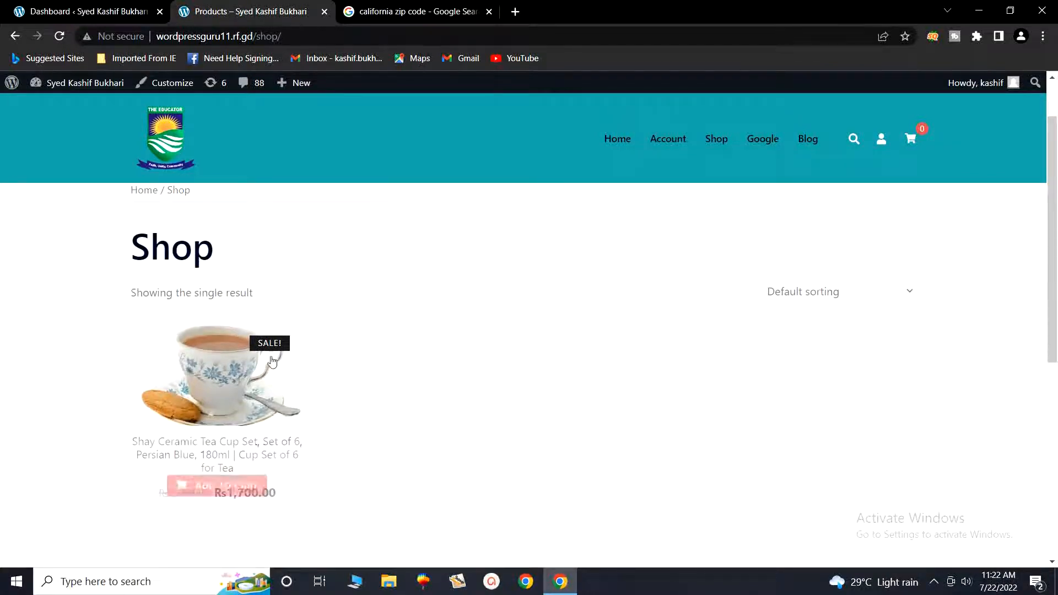
- Add the Shay Ceramic Tea Cup Set to the cart from its product page and view the cart
left_click(194, 368)
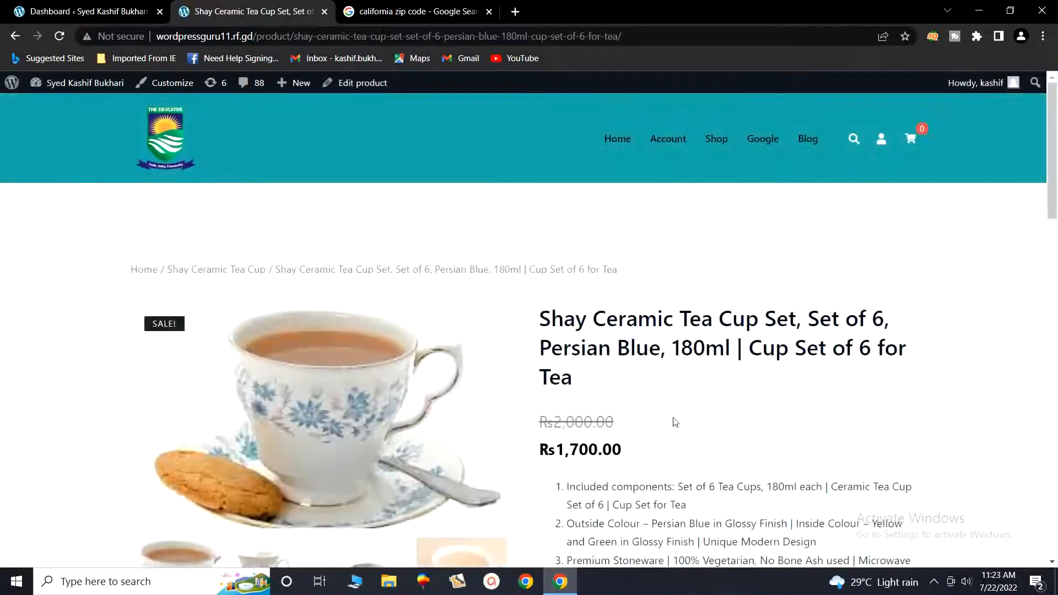
scroll(656, 394, "down", 2)
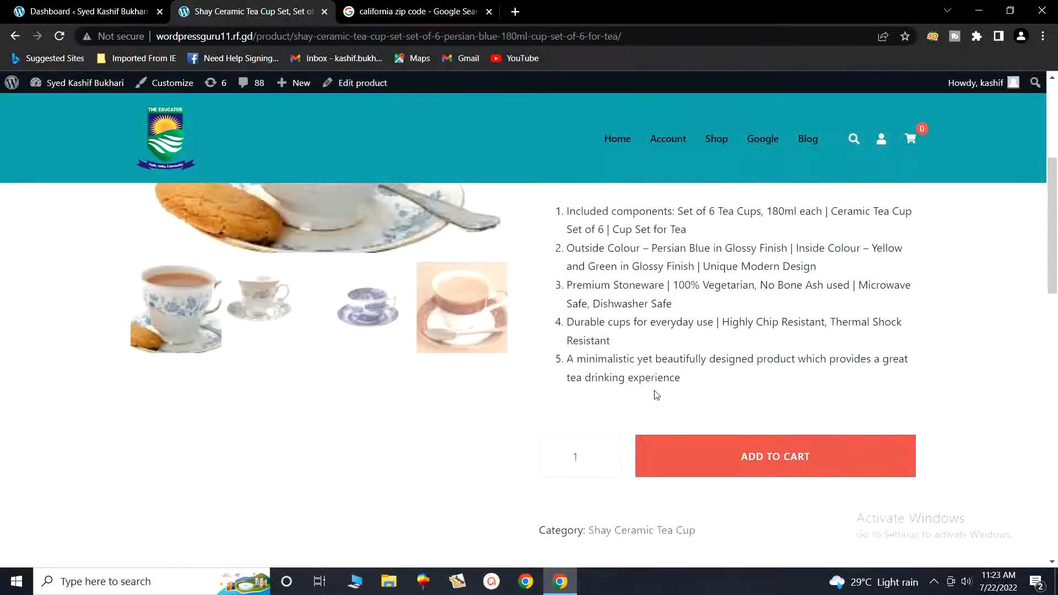
left_click(766, 470)
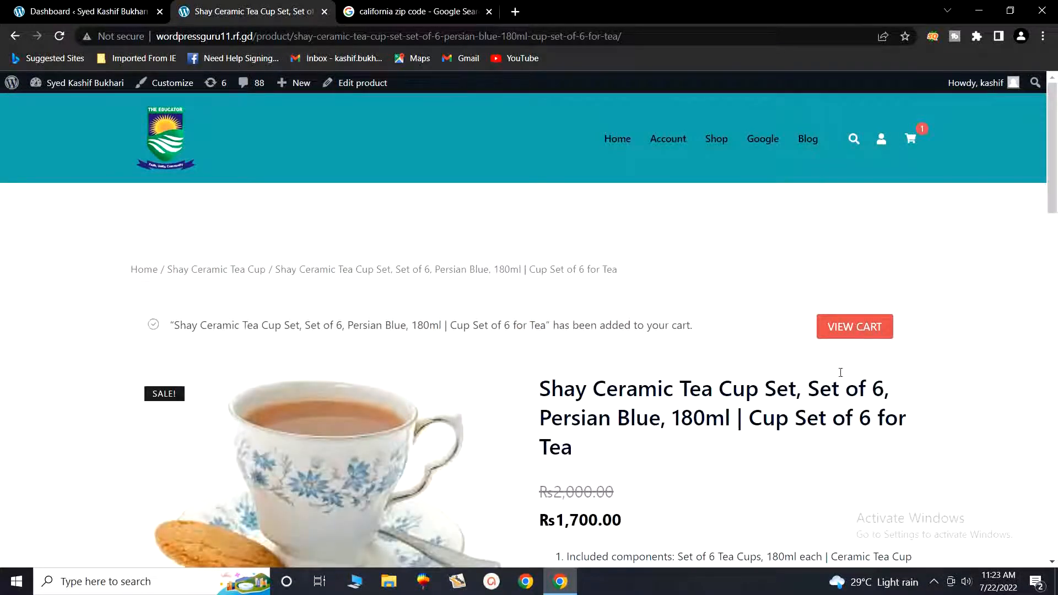
left_click(850, 331)
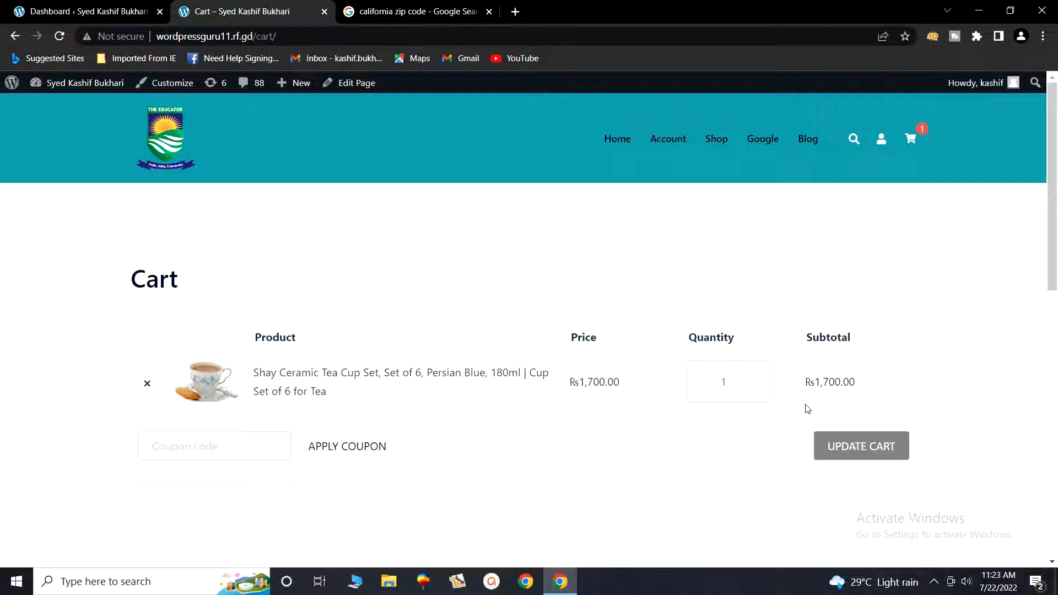
left_click(733, 385)
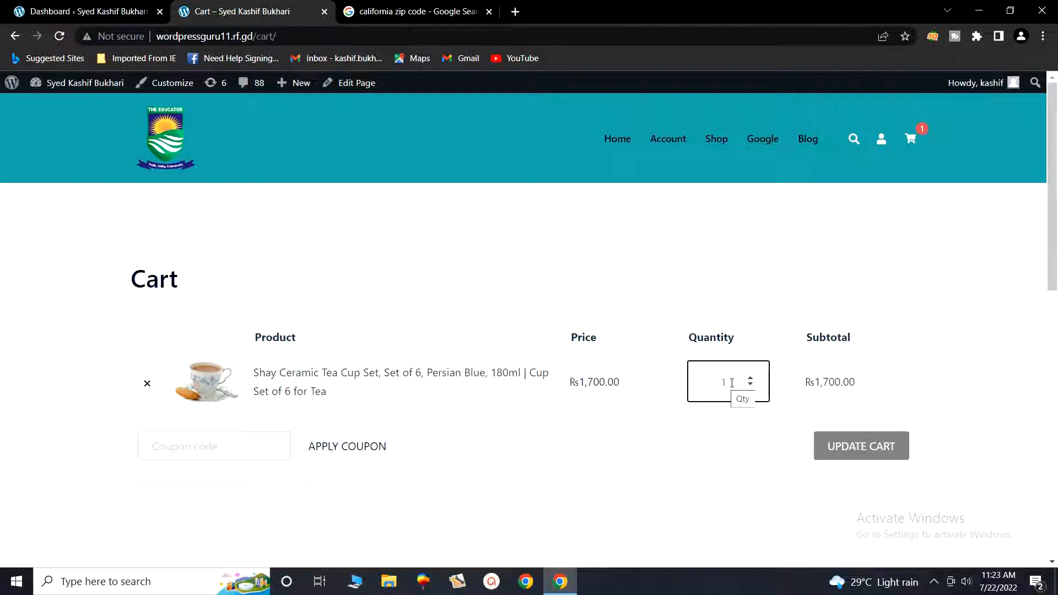
left_click(750, 381)
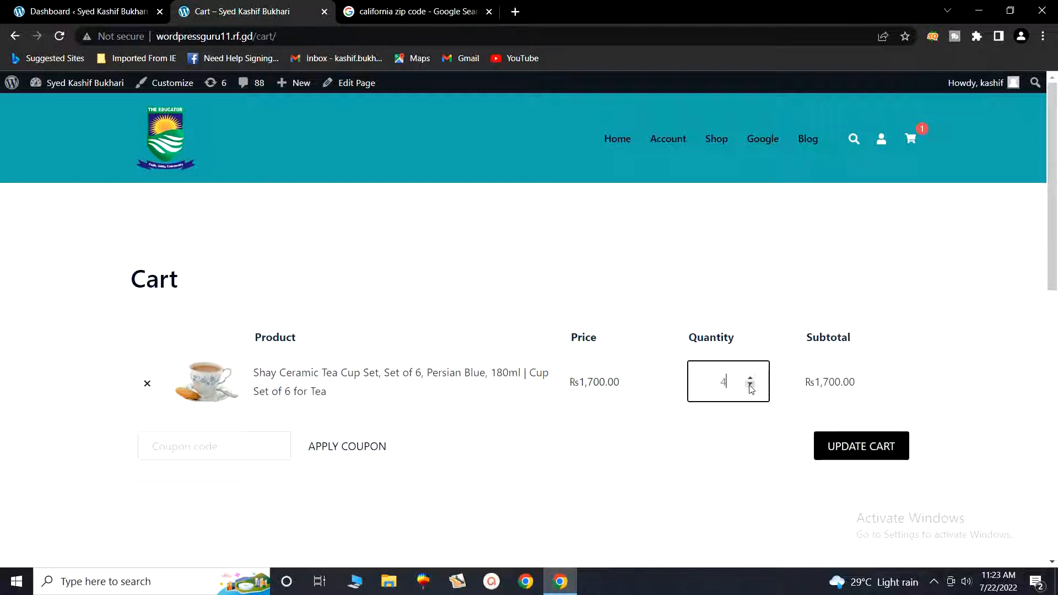
left_click(751, 388)
scroll(767, 474, "down", 2)
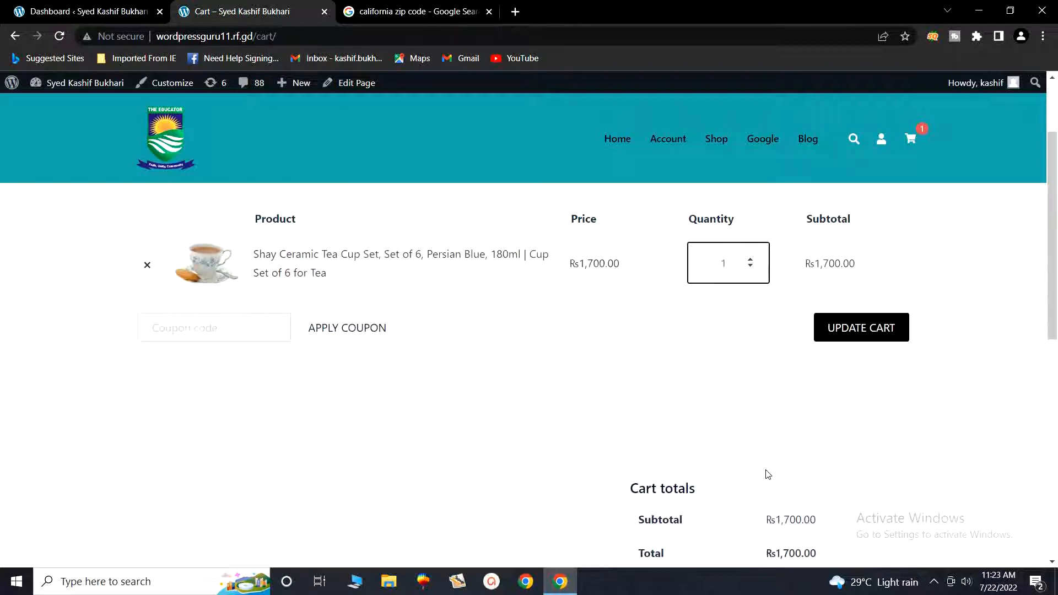
scroll(769, 475, "down", 2)
scroll(772, 298, "up", 2)
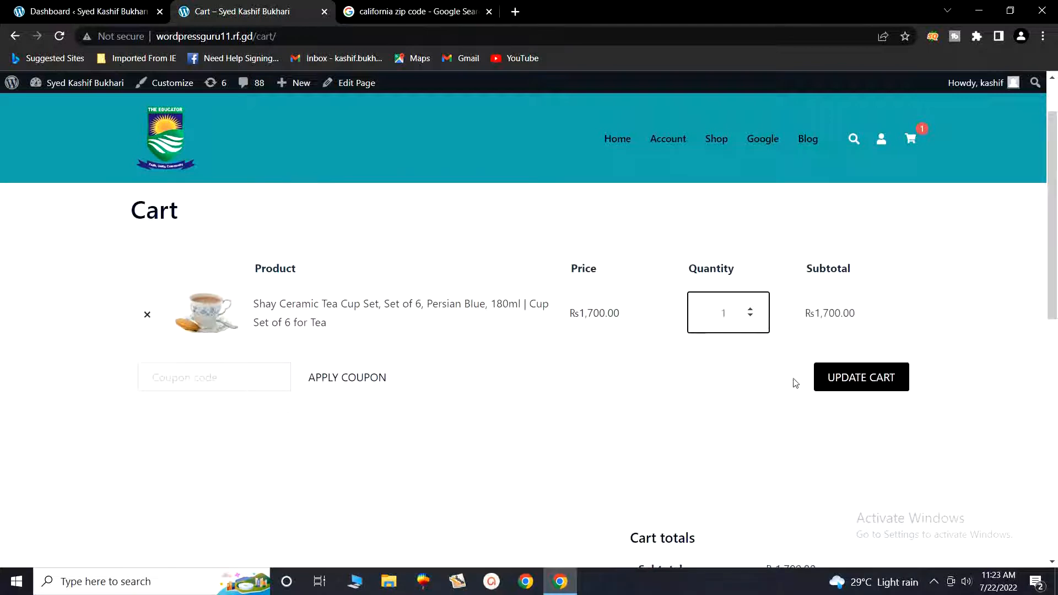
scroll(796, 383, "down", 5)
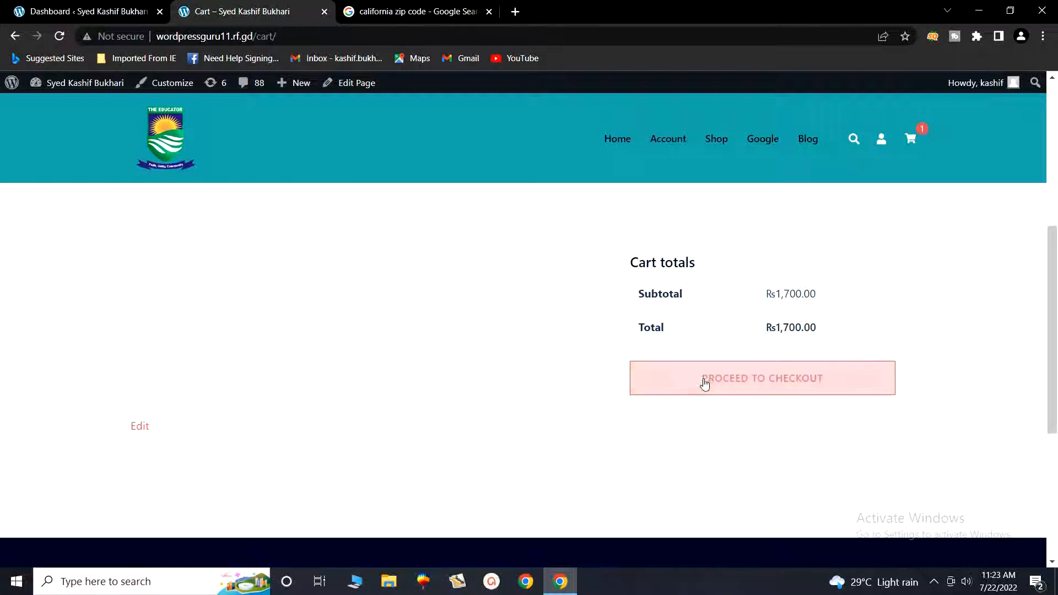
- Proceed from the cart to checkout and look over the checkout form
left_click(751, 382)
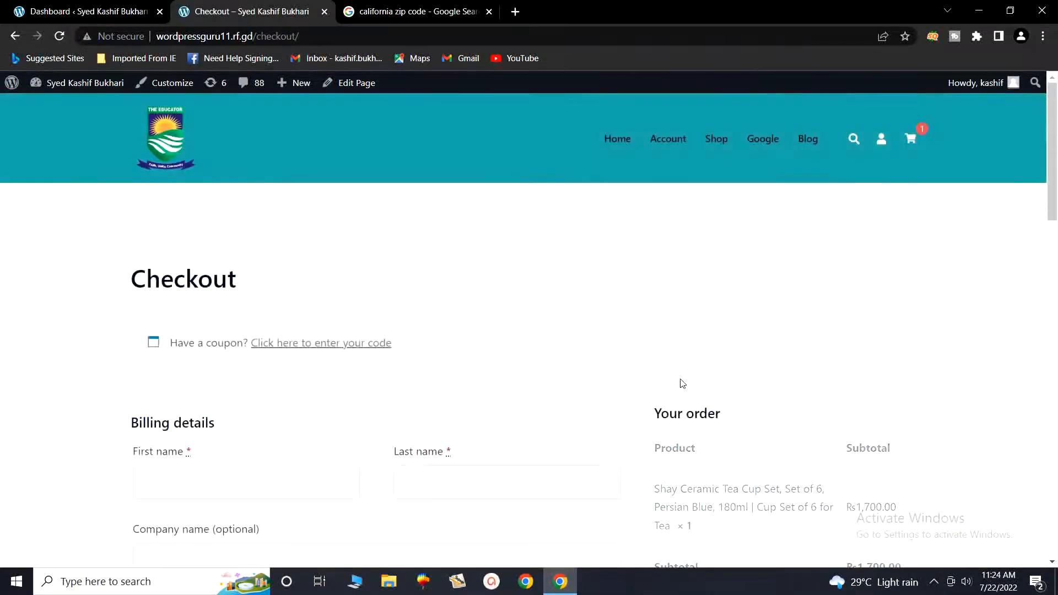
scroll(673, 394, "down", 2)
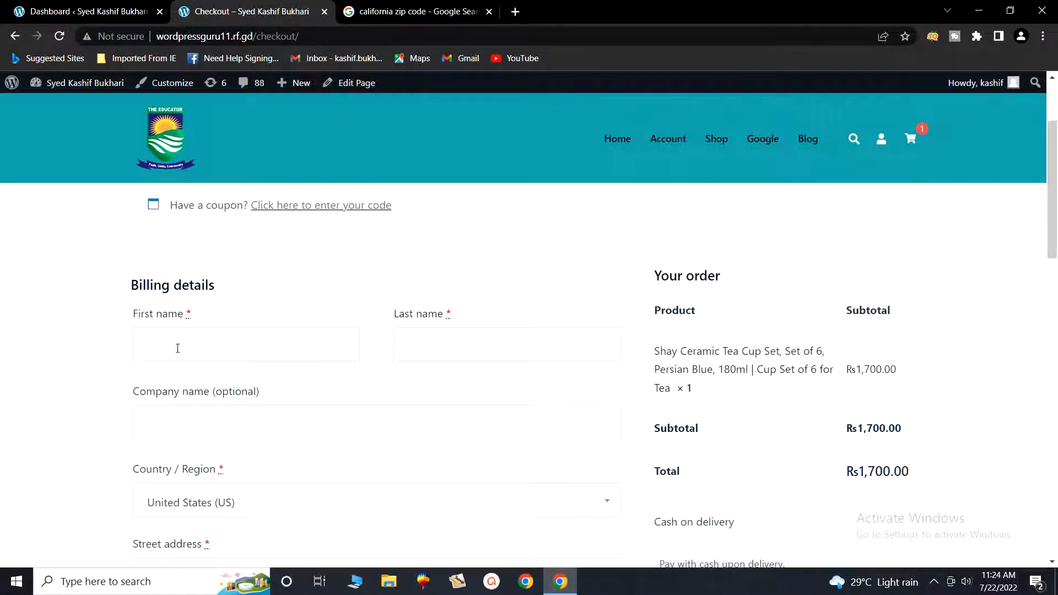
scroll(282, 466, "down", 1)
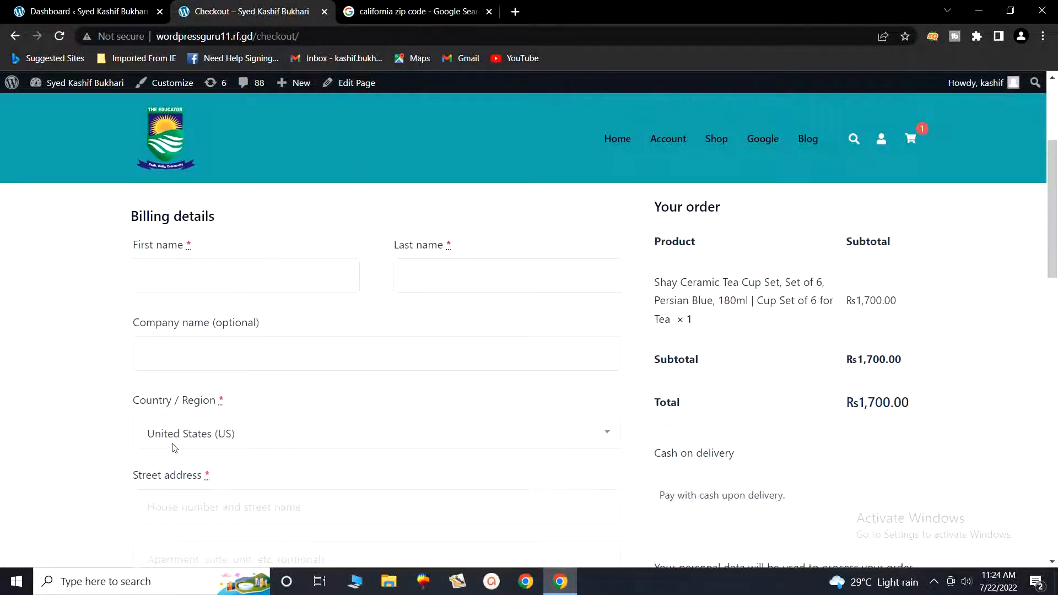
scroll(326, 438, "down", 1)
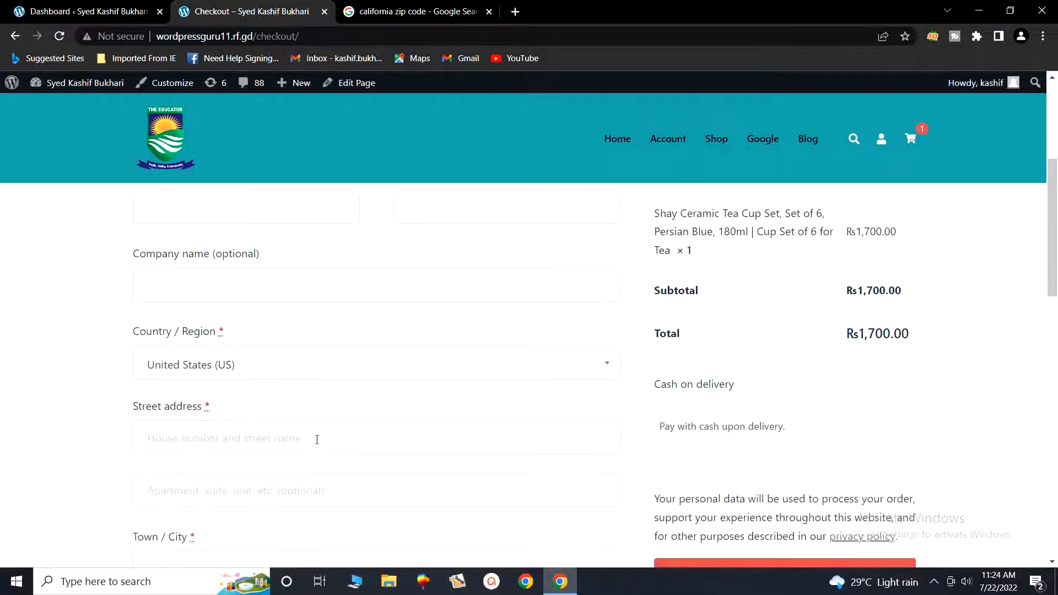
scroll(346, 443, "down", 3)
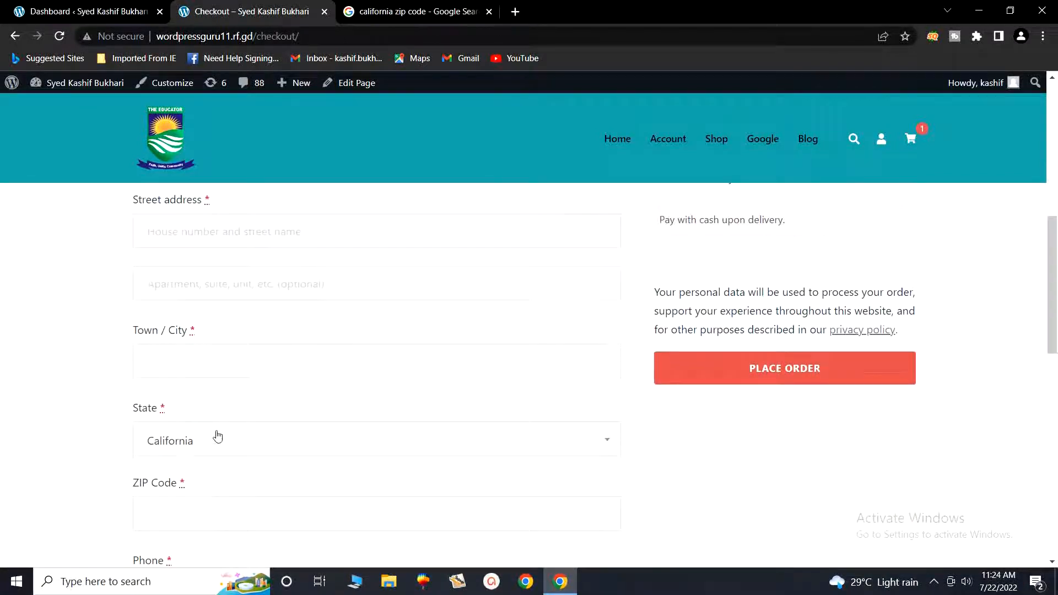
scroll(375, 493, "down", 6)
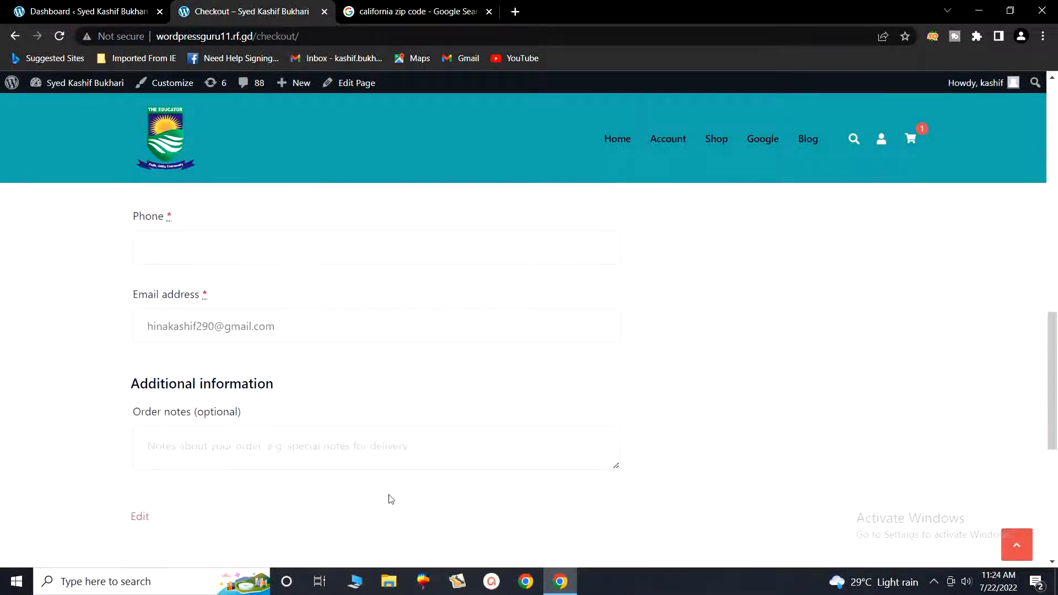
scroll(391, 500, "down", 1)
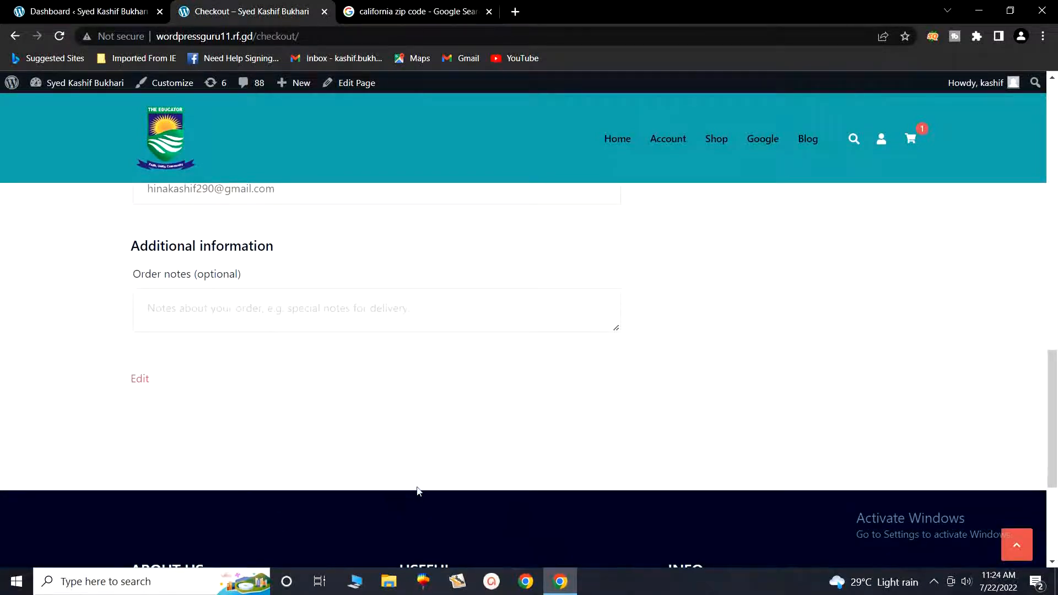
scroll(602, 468, "up", 9)
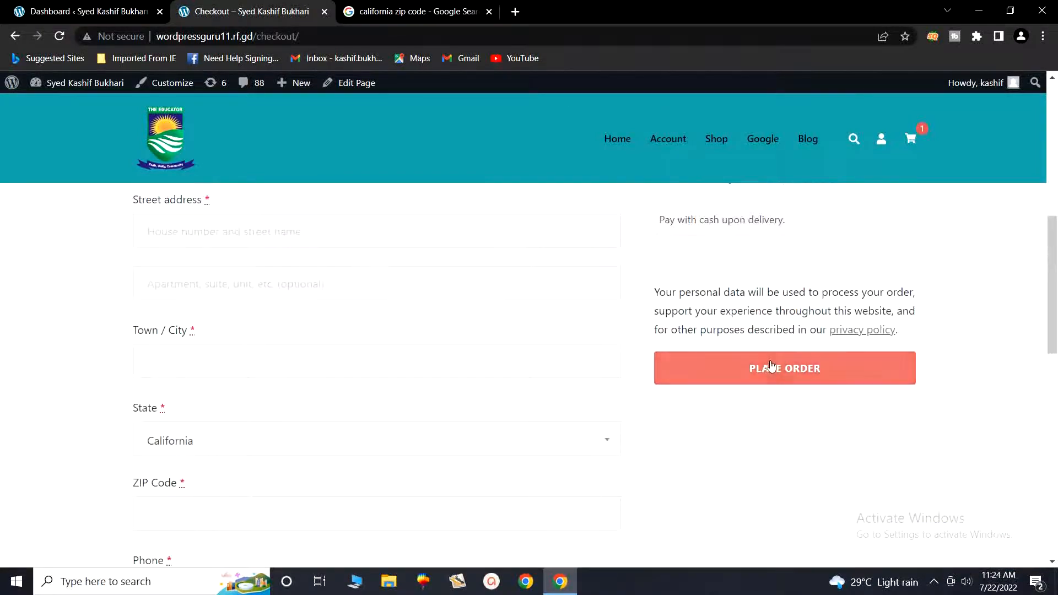
scroll(736, 379, "up", 1)
scroll(729, 415, "up", 7)
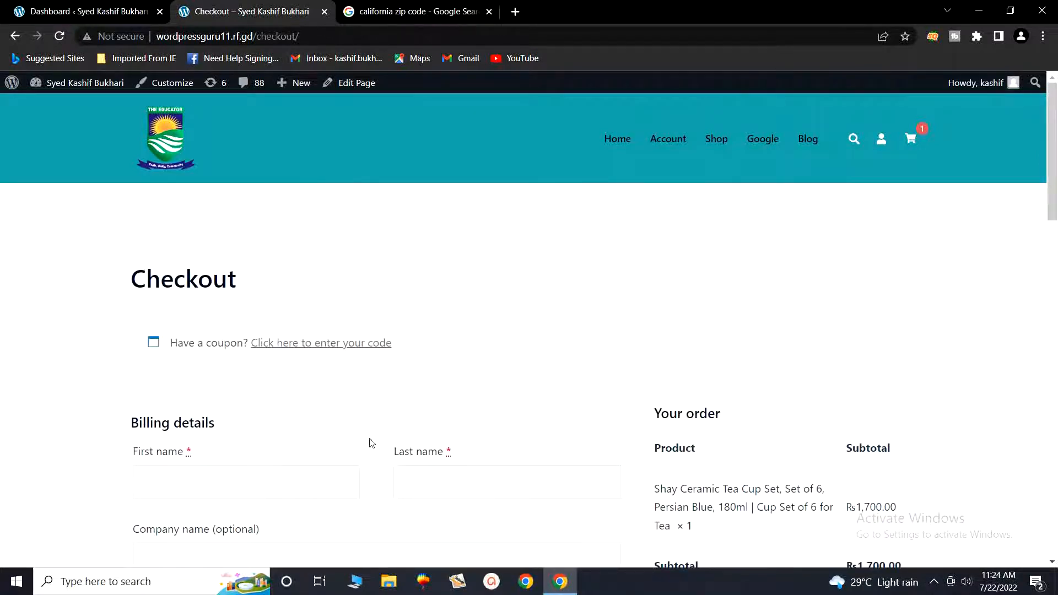
scroll(353, 438, "down", 2)
- Fill in the customer's billing first and last name
left_click(220, 343)
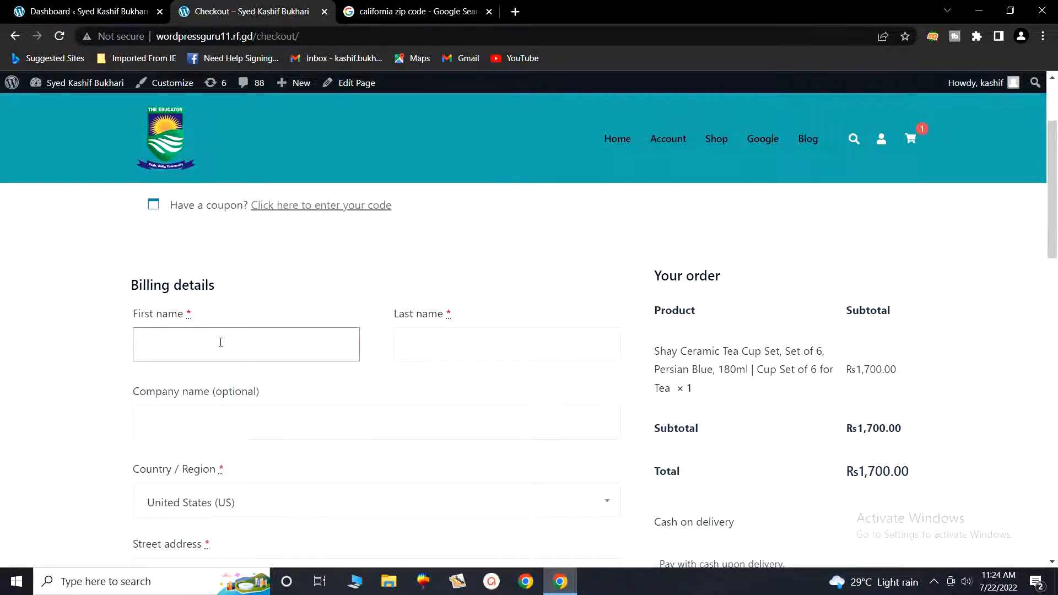
key("Tab")
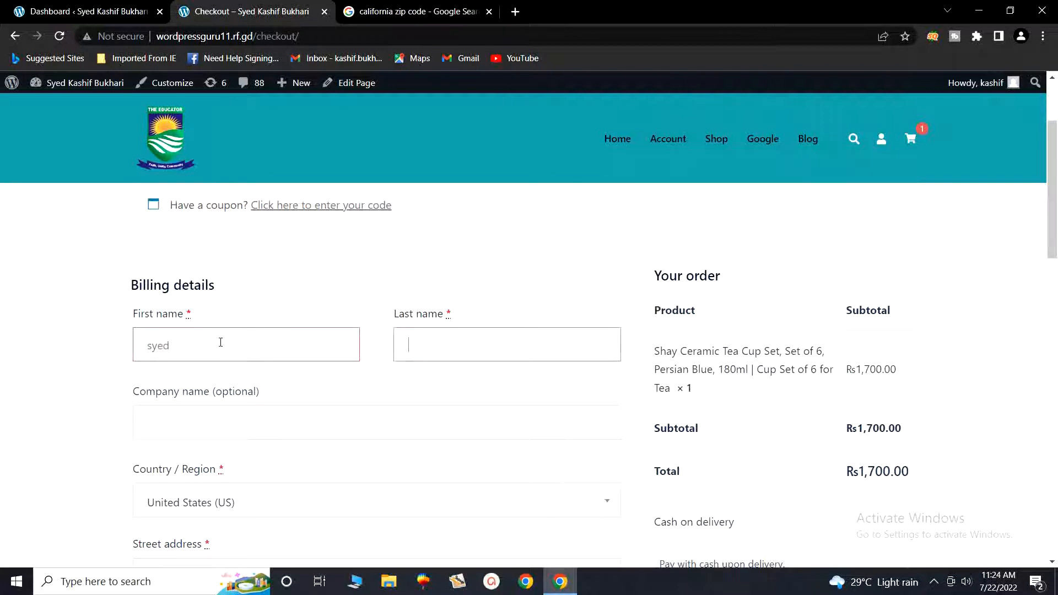
key("Tab")
key("Tab")
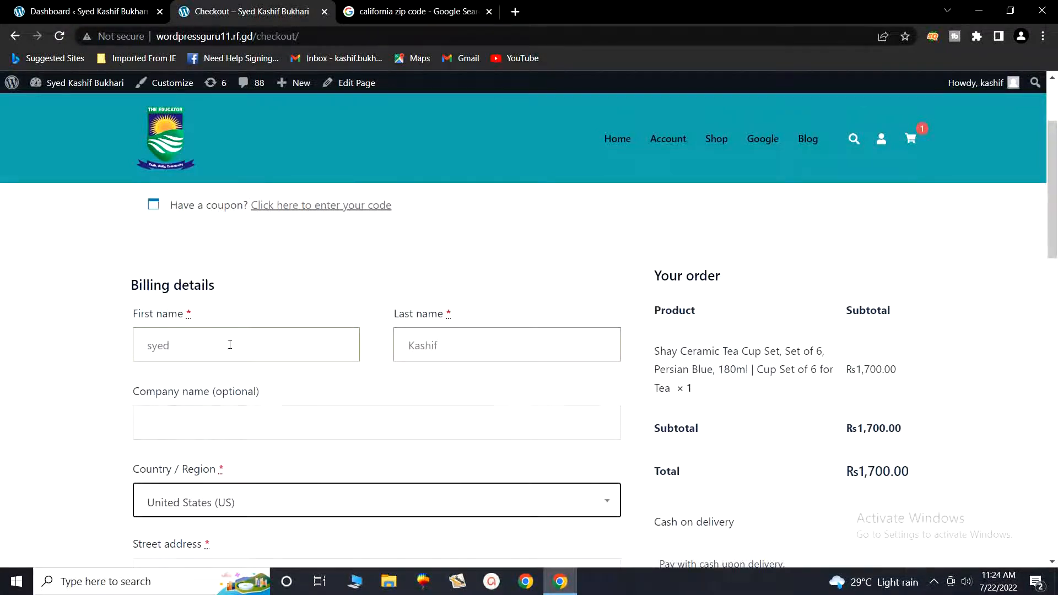
scroll(243, 358, "down", 2)
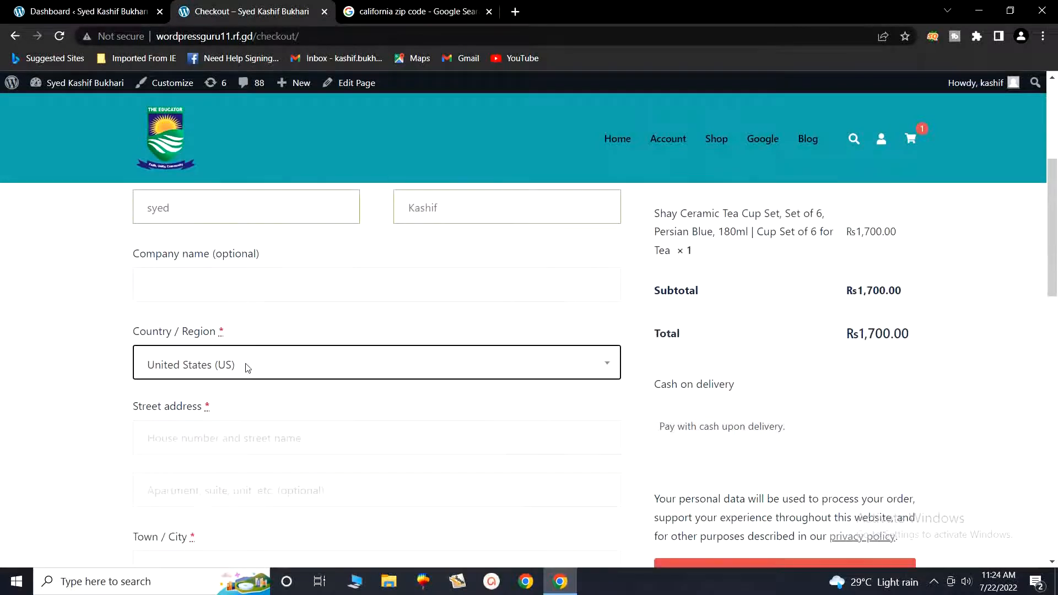
- Enter the billing street address, town/city and ZIP code
left_click(269, 436)
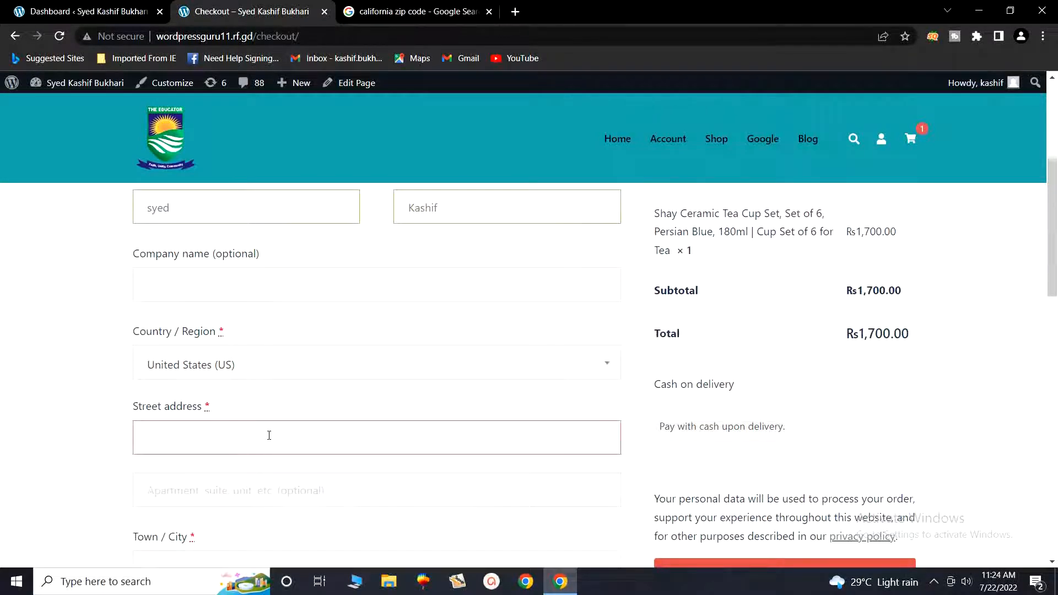
type("california")
scroll(264, 464, "down", 3)
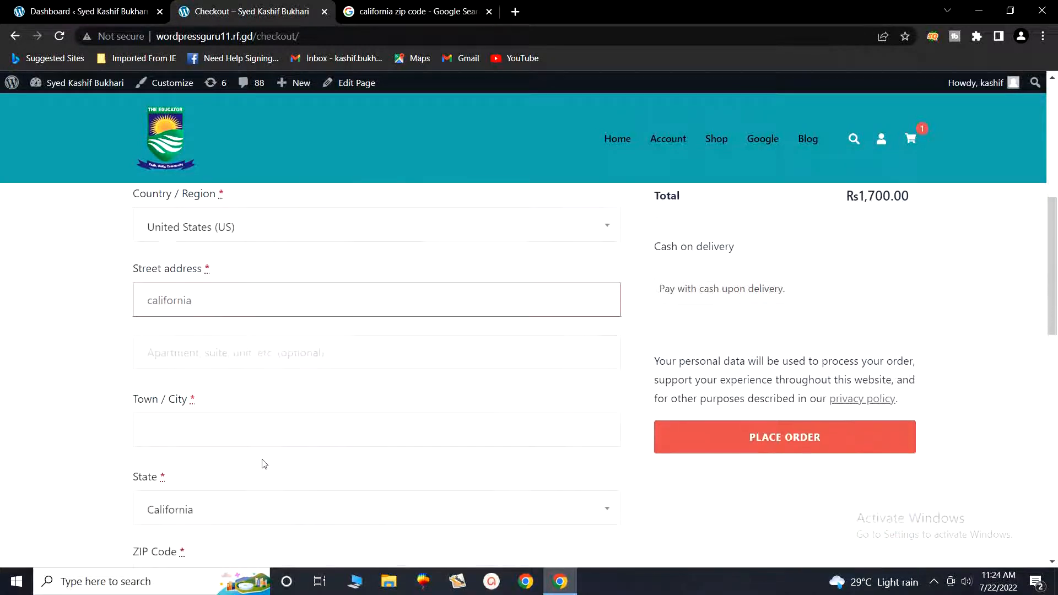
left_click(193, 430)
type("i")
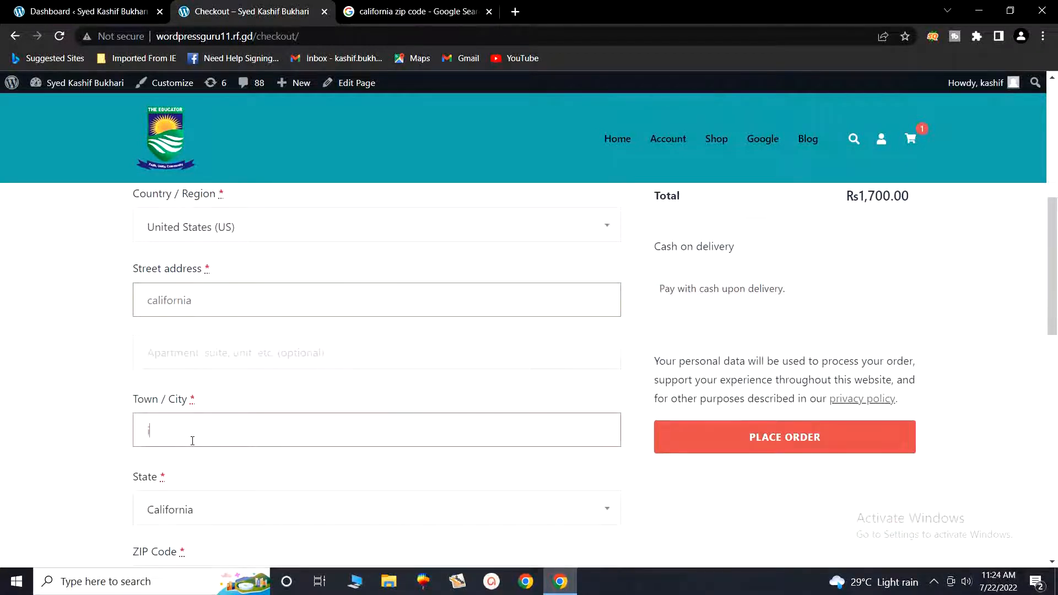
type("slamabad")
scroll(238, 518, "down", 3)
left_click(217, 435)
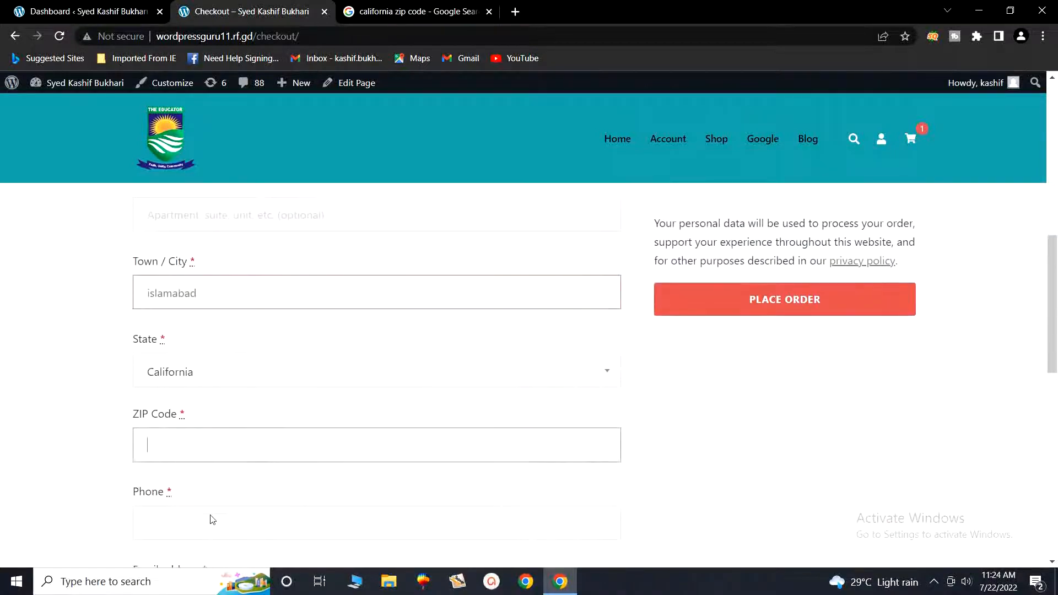
type("90261")
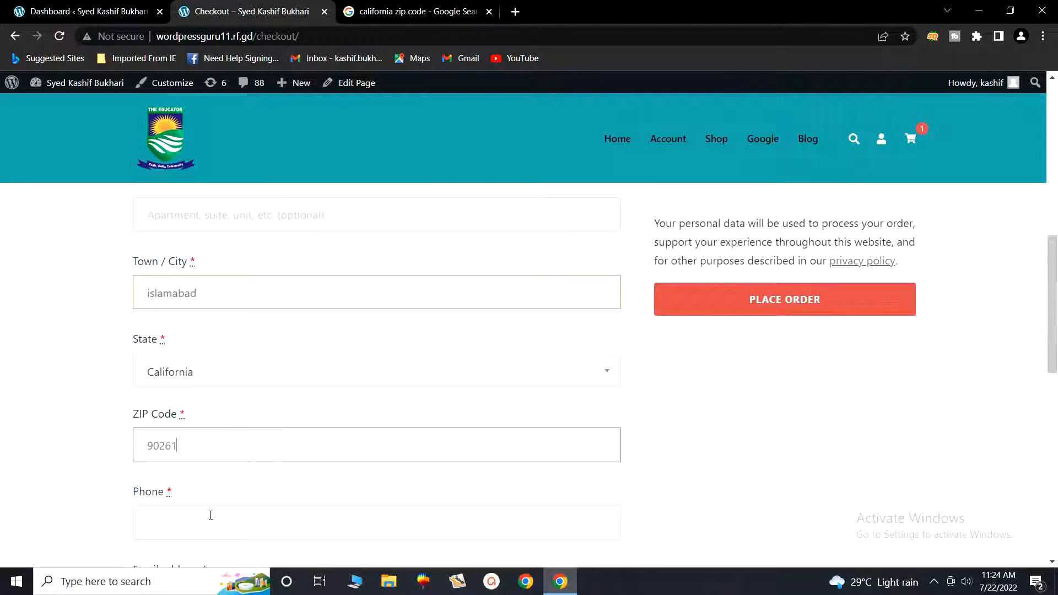
scroll(211, 516, "down", 4)
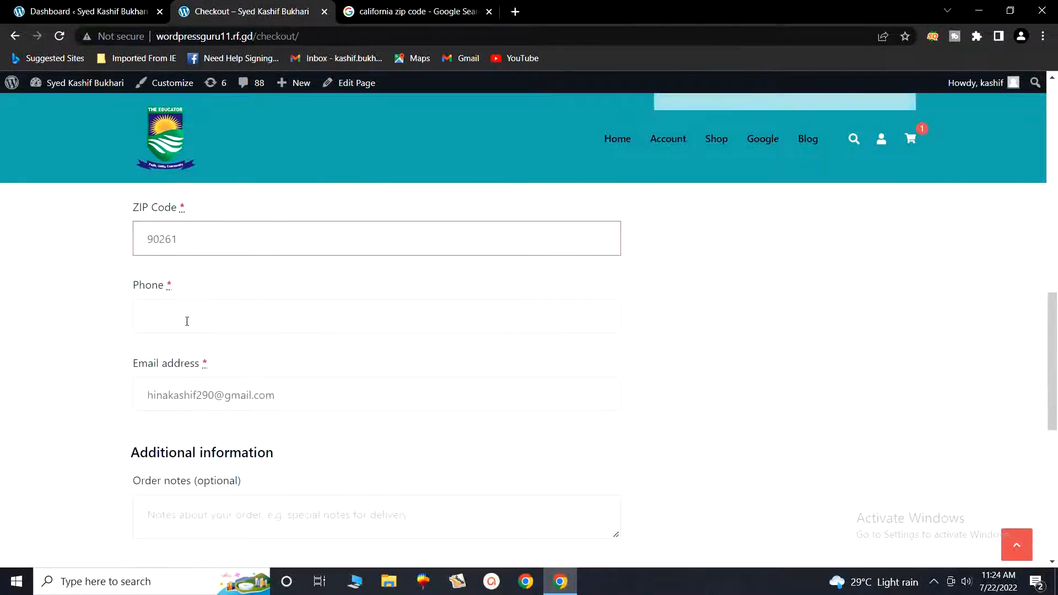
- Enter the customer's phone number and place the cash-on-delivery order
left_click(187, 321)
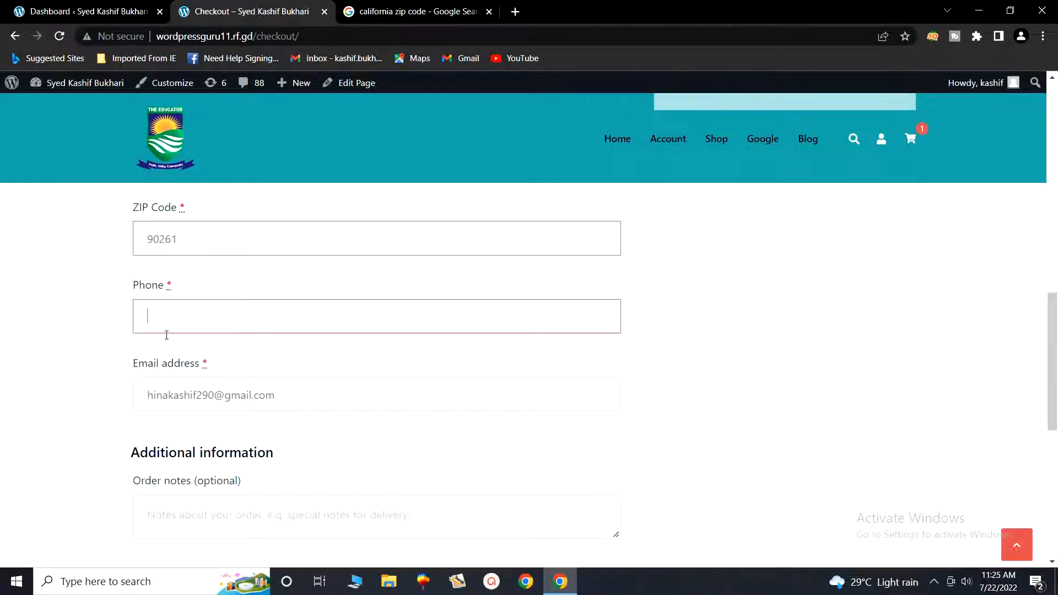
scroll(293, 367, "up", 5)
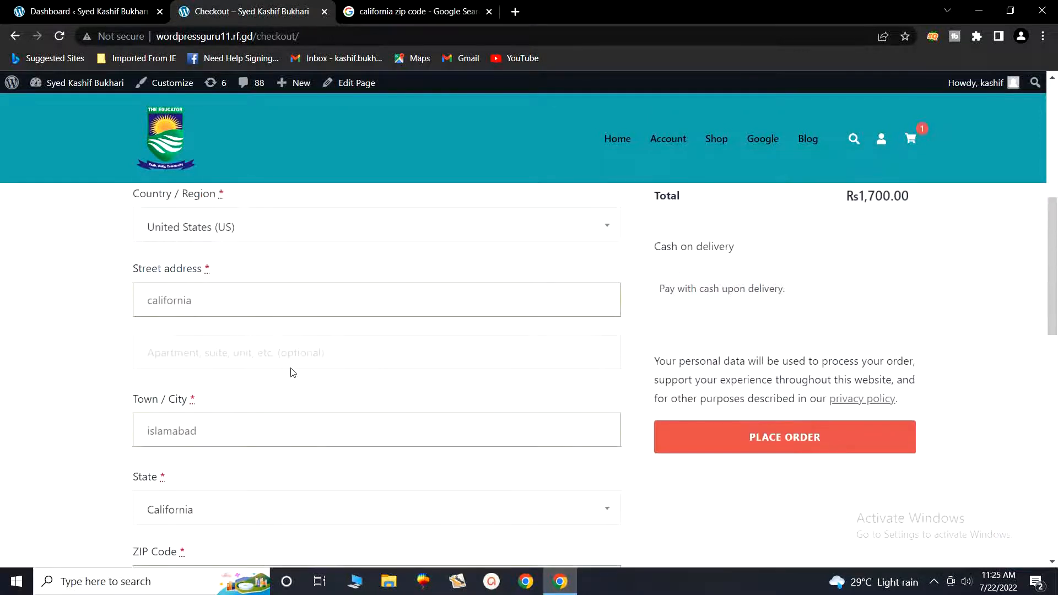
scroll(293, 364, "down", 2)
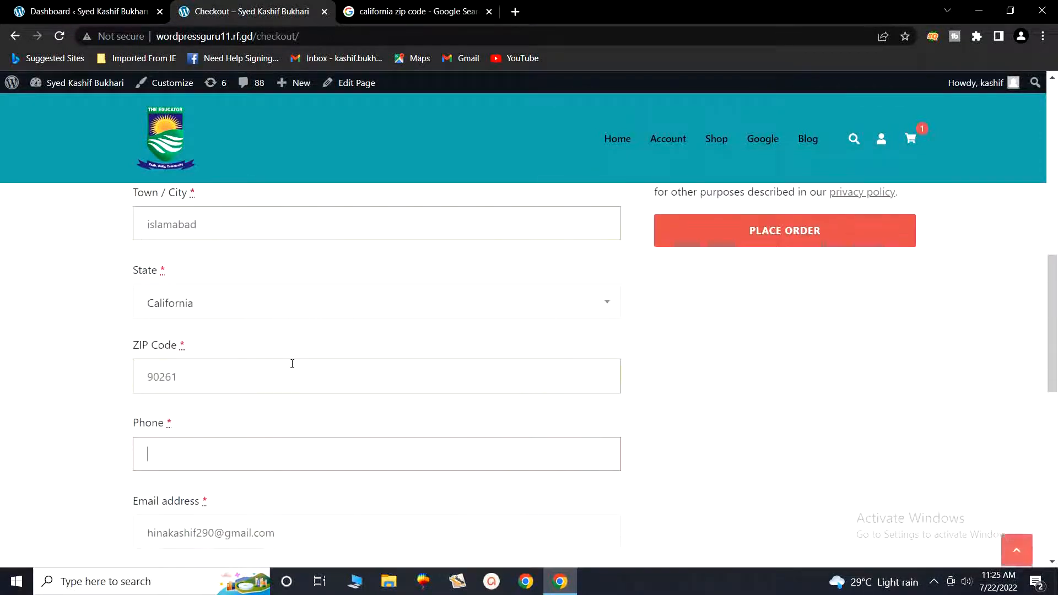
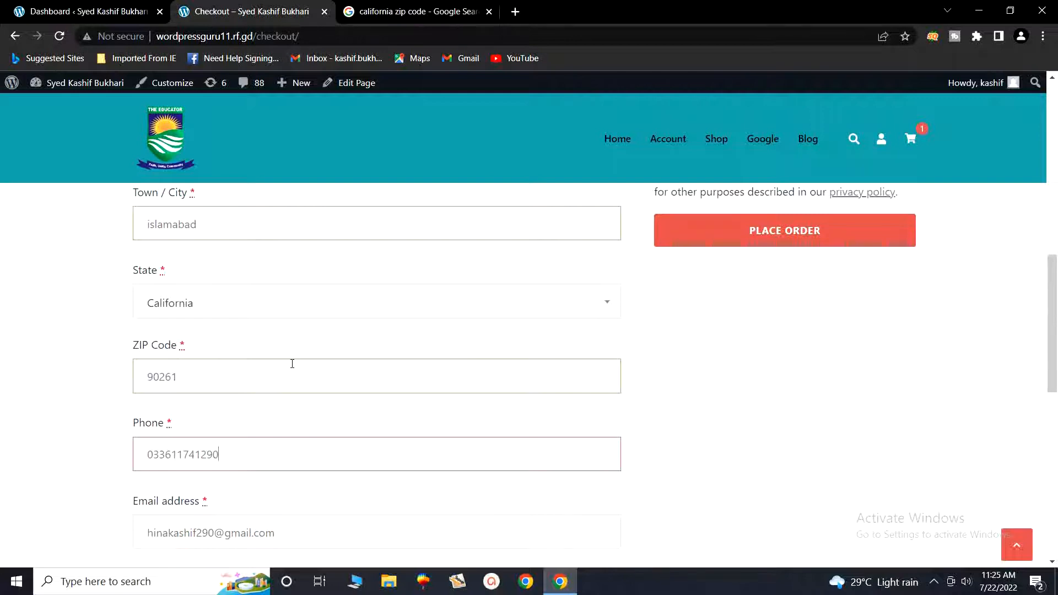
scroll(296, 362, "down", 1)
scroll(296, 361, "down", 5)
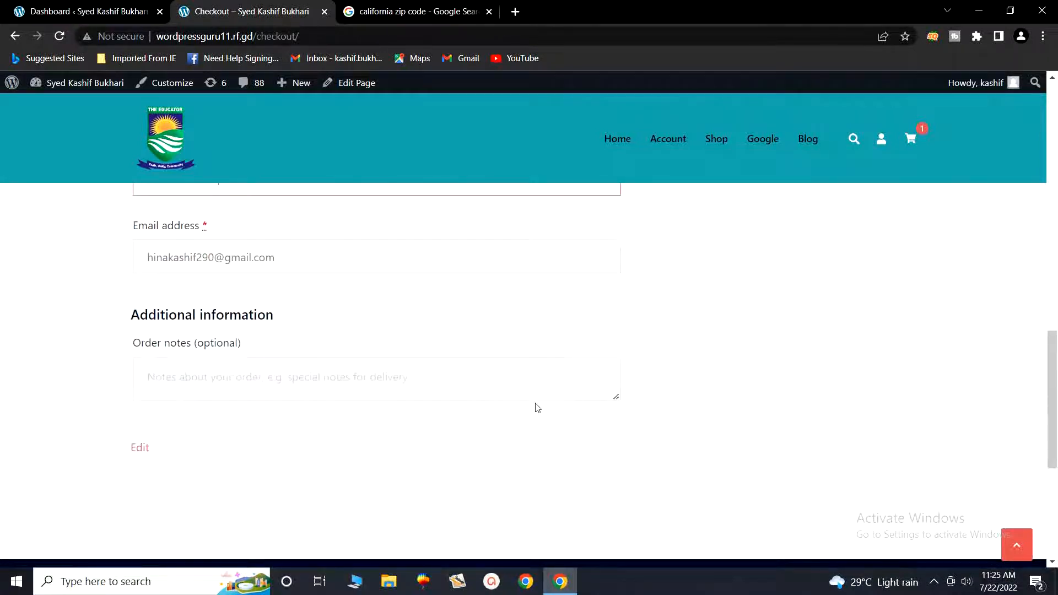
scroll(385, 409, "up", 1)
scroll(666, 365, "up", 7)
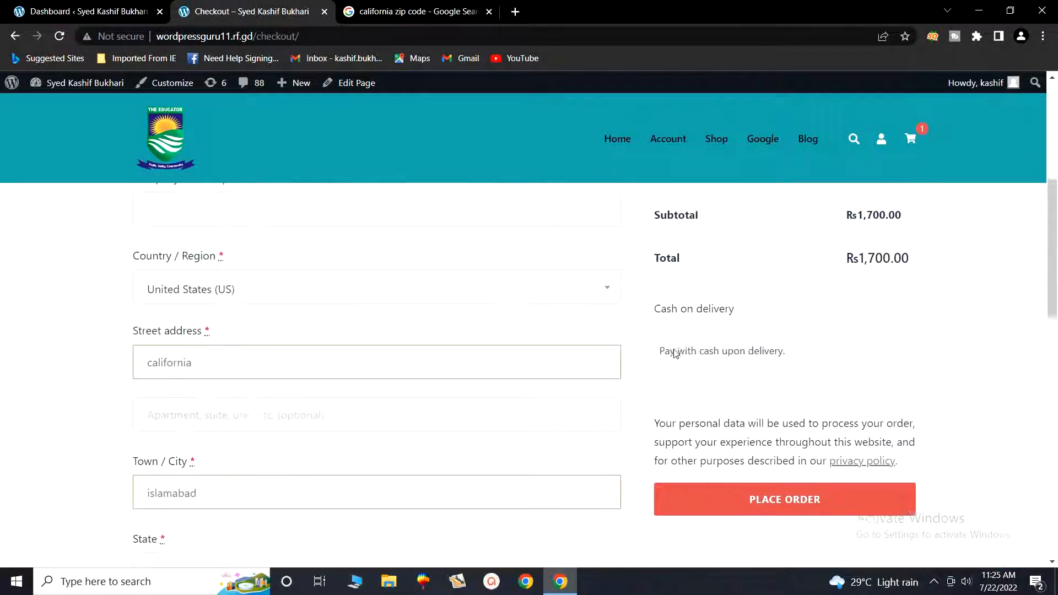
left_click(773, 514)
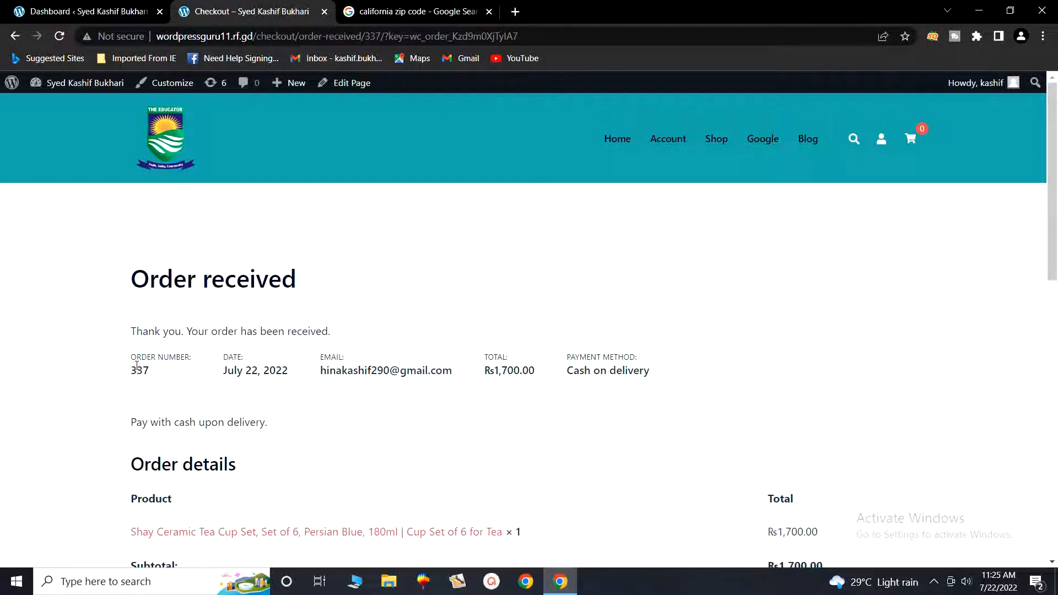
- Highlight the order number and the Rs1,700.00 total on the Order received page
left_click_drag(129, 361, 405, 373)
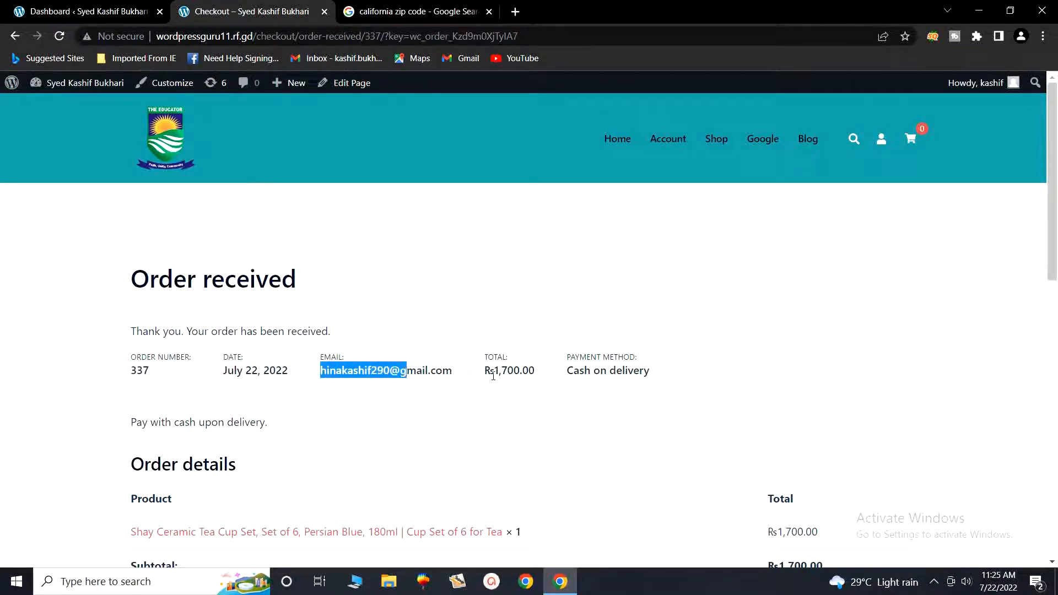
left_click_drag(494, 372, 610, 378)
scroll(390, 462, "down", 1)
scroll(276, 430, "down", 2)
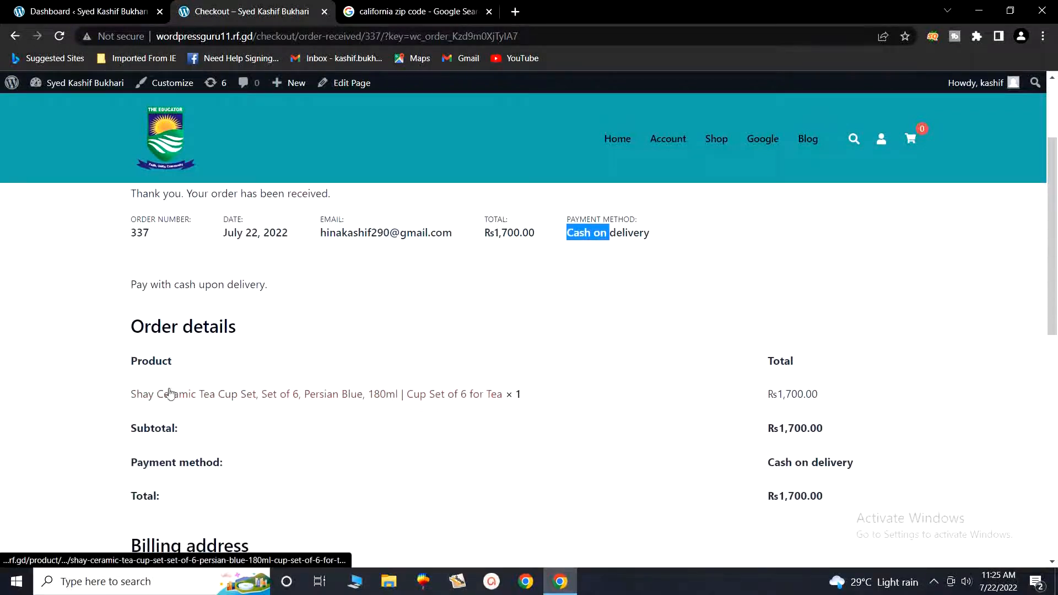
scroll(760, 354, "down", 3)
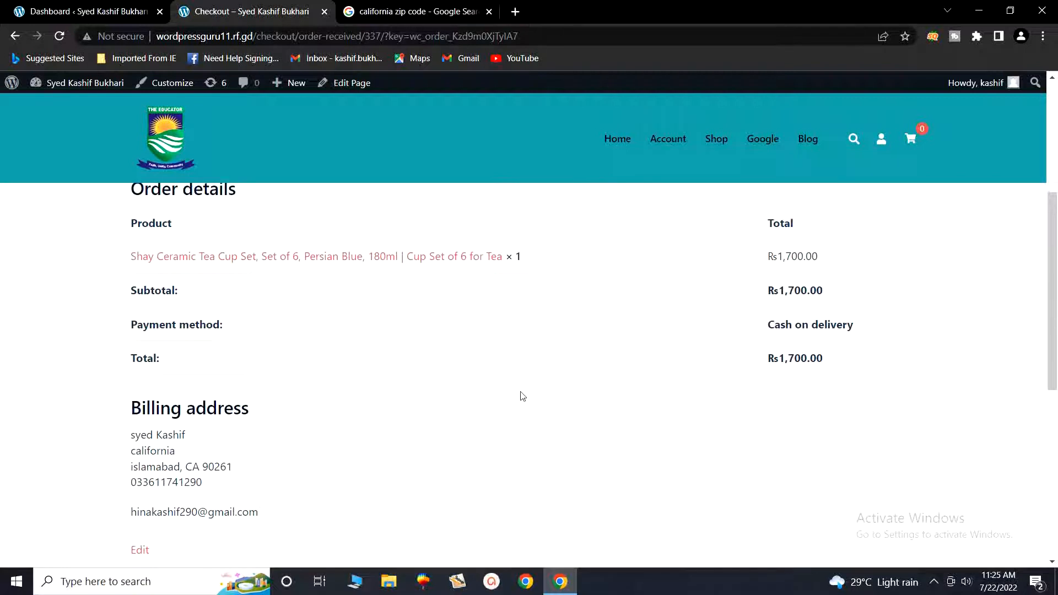
scroll(523, 396, "down", 1)
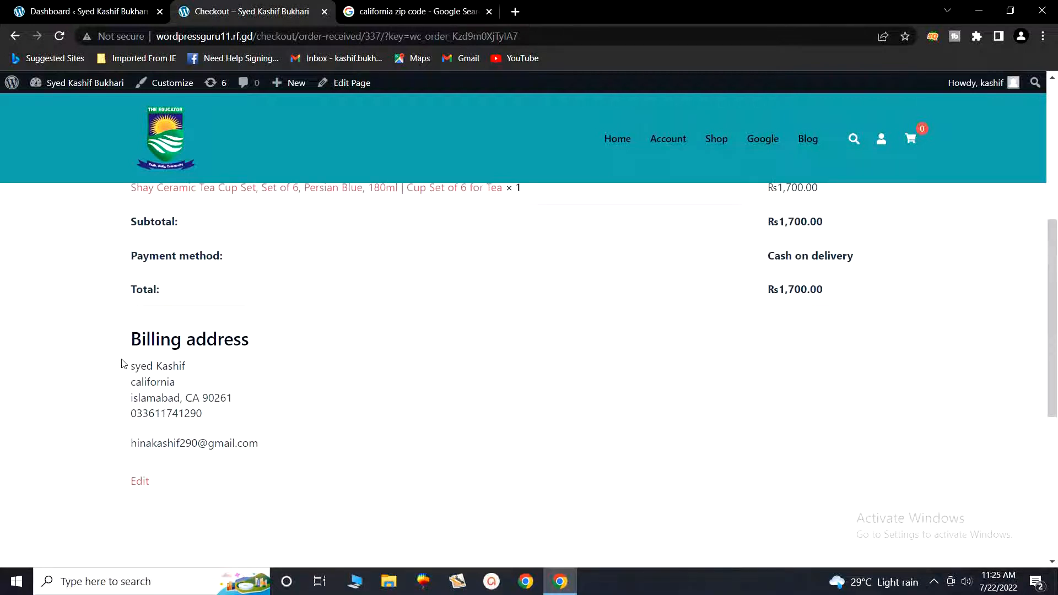
- Review the billing address details, then return to the admin Dashboard tab
left_click_drag(123, 367, 230, 475)
left_click(302, 479)
left_click(141, 482)
scroll(359, 343, "up", 6)
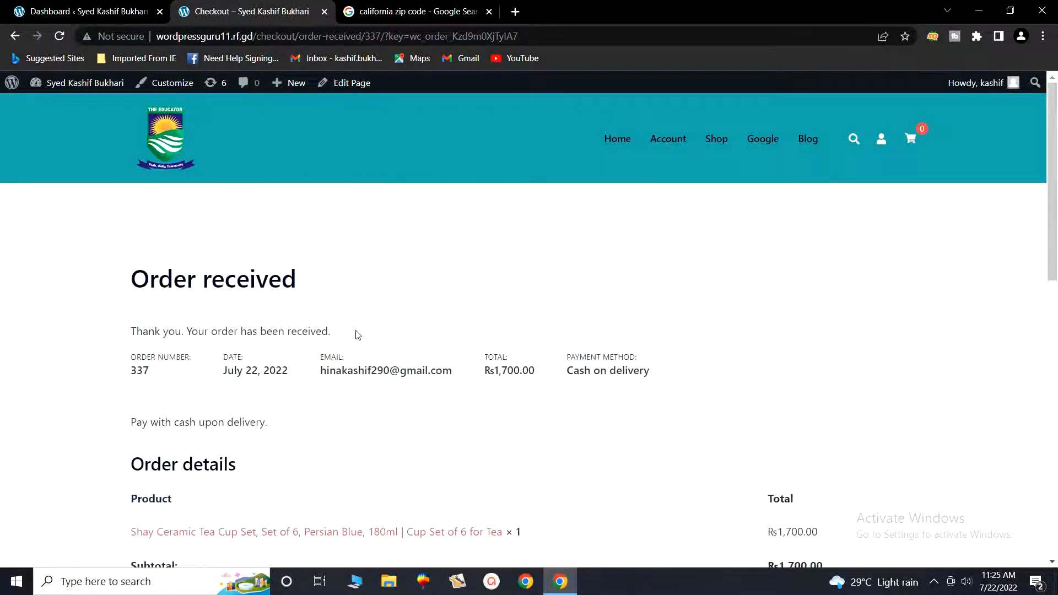
left_click(77, 4)
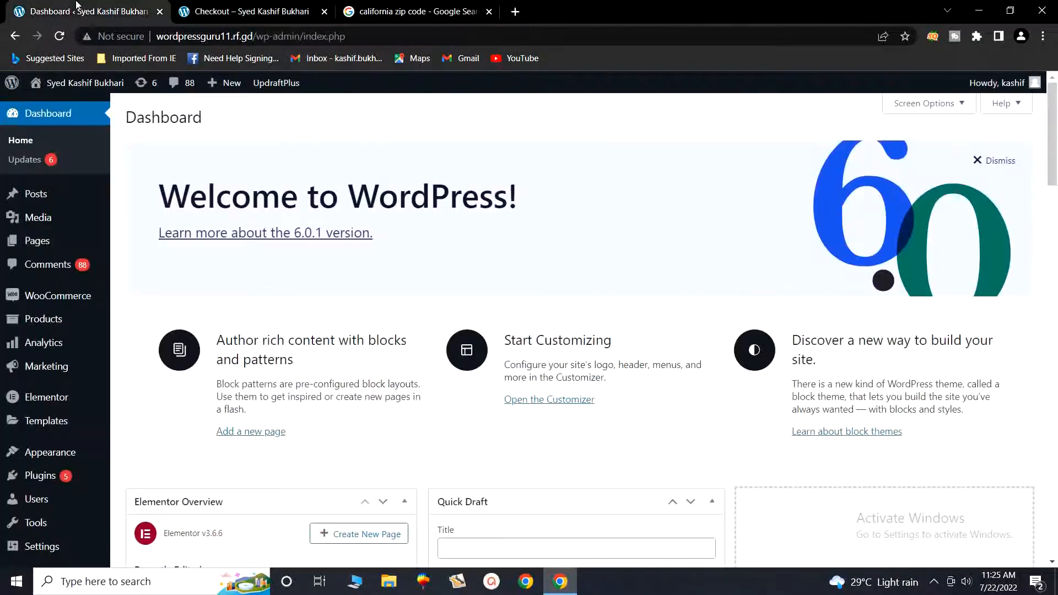
- Open WooCommerce > Orders, recheck the confirmation's order number and customer, then return to Orders
mouse_move(48, 296)
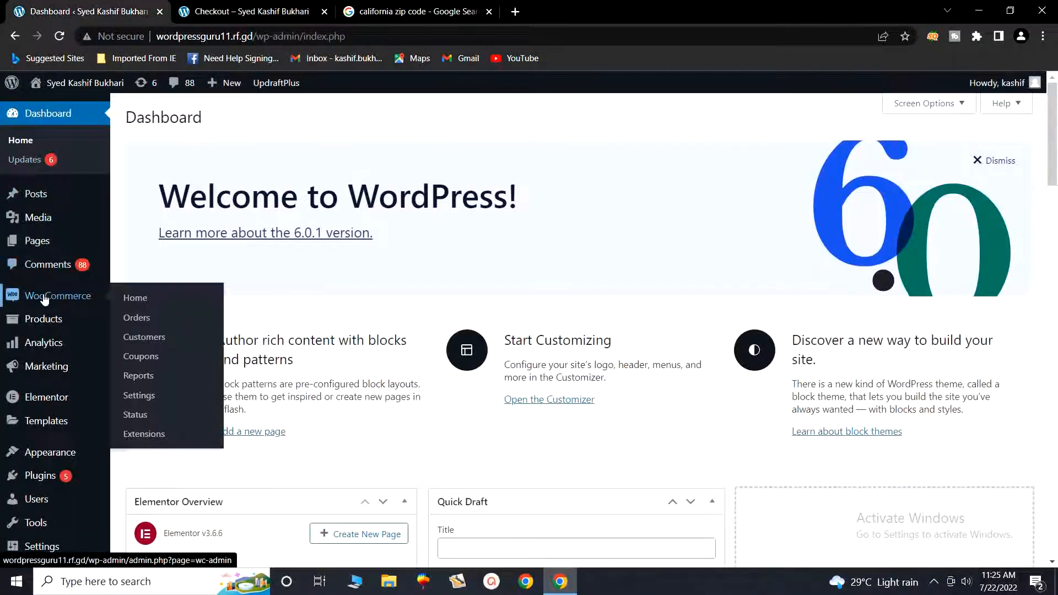
left_click(131, 324)
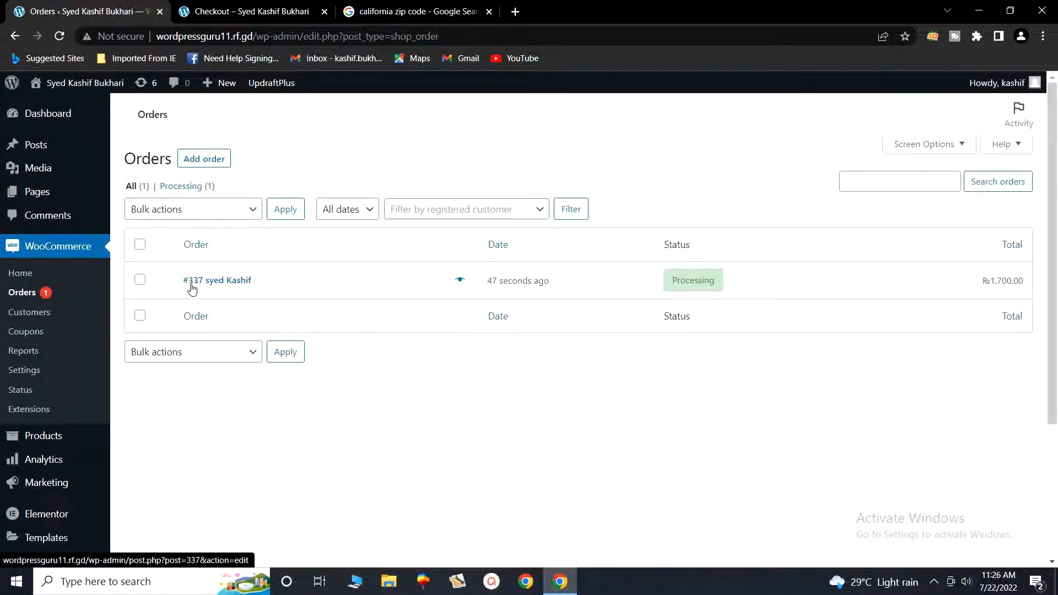
left_click(231, 9)
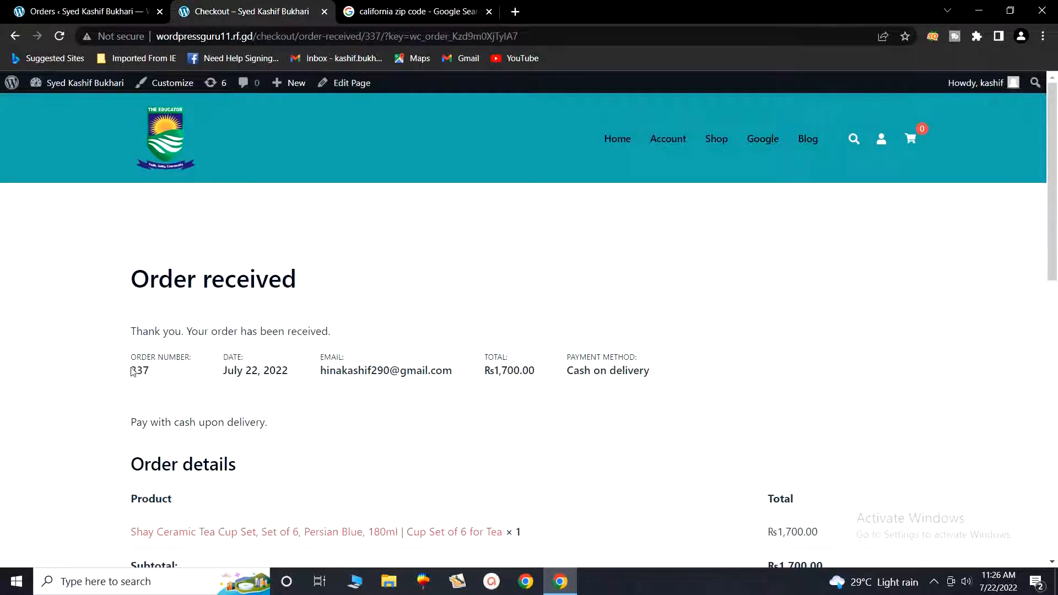
left_click_drag(129, 371, 151, 371)
scroll(245, 420, "down", 4)
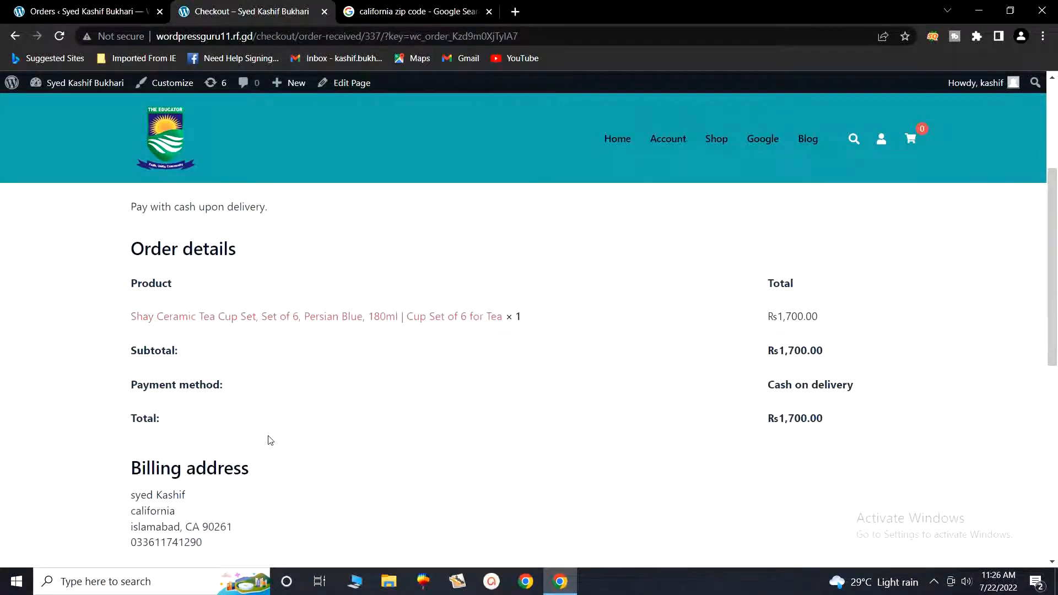
scroll(268, 435, "down", 3)
left_click_drag(128, 304, 196, 302)
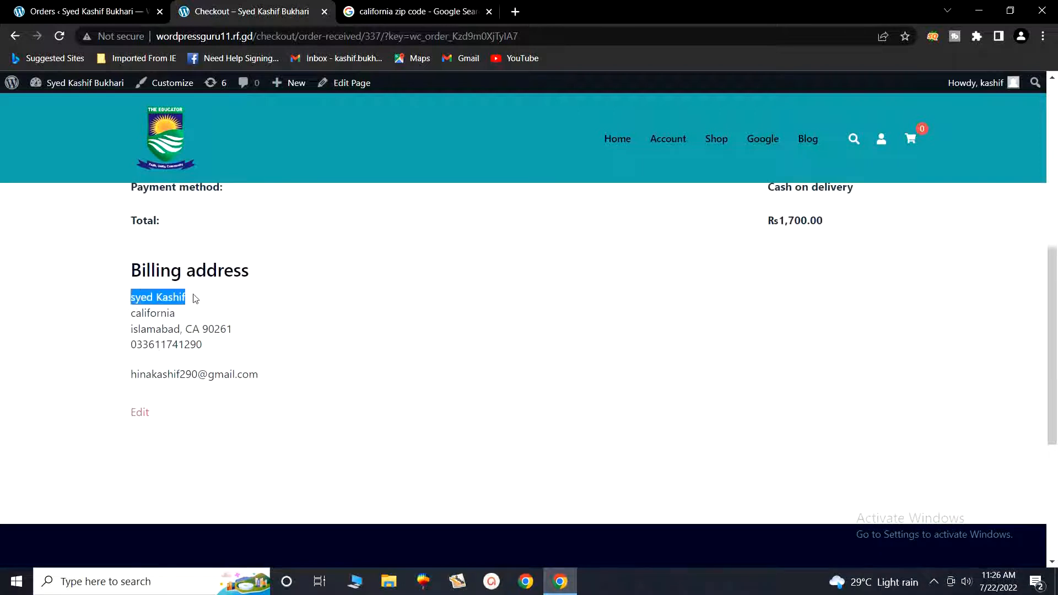
left_click(109, 10)
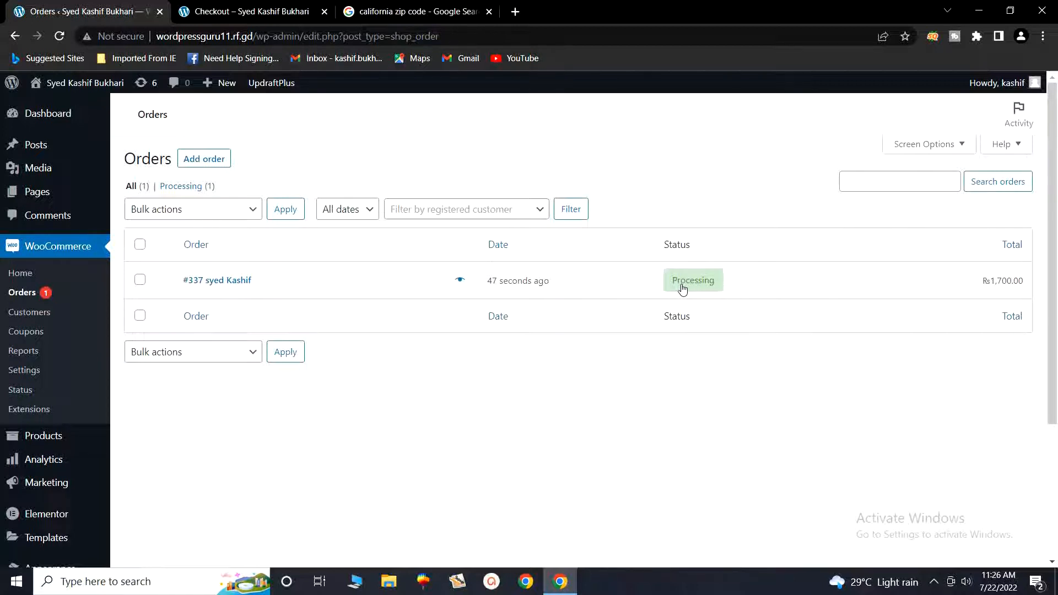
- Open the new order, change its status to Completed, update it, and return to Orders
left_click(684, 284)
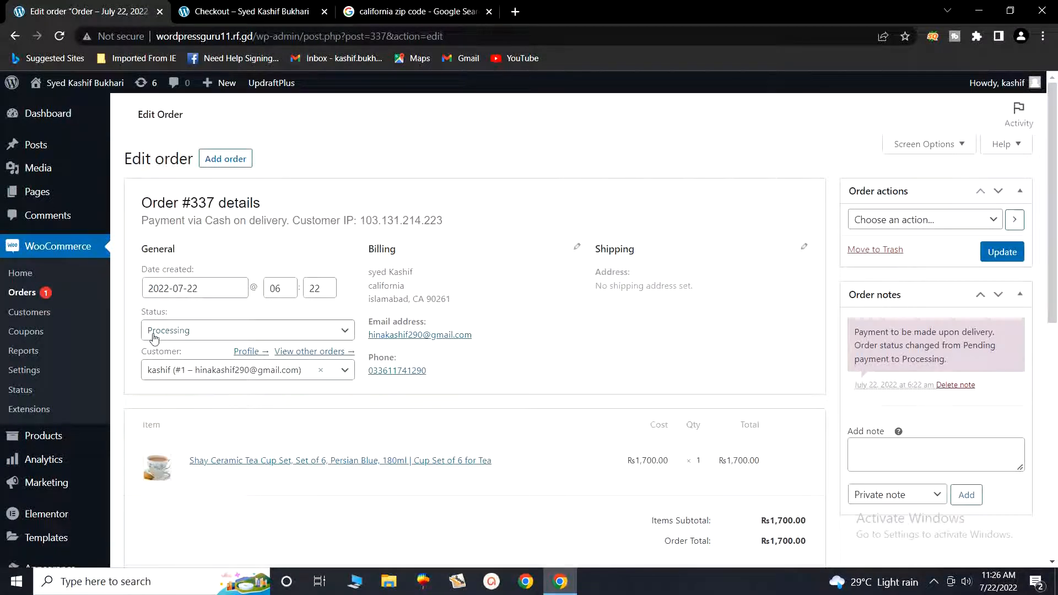
left_click(326, 331)
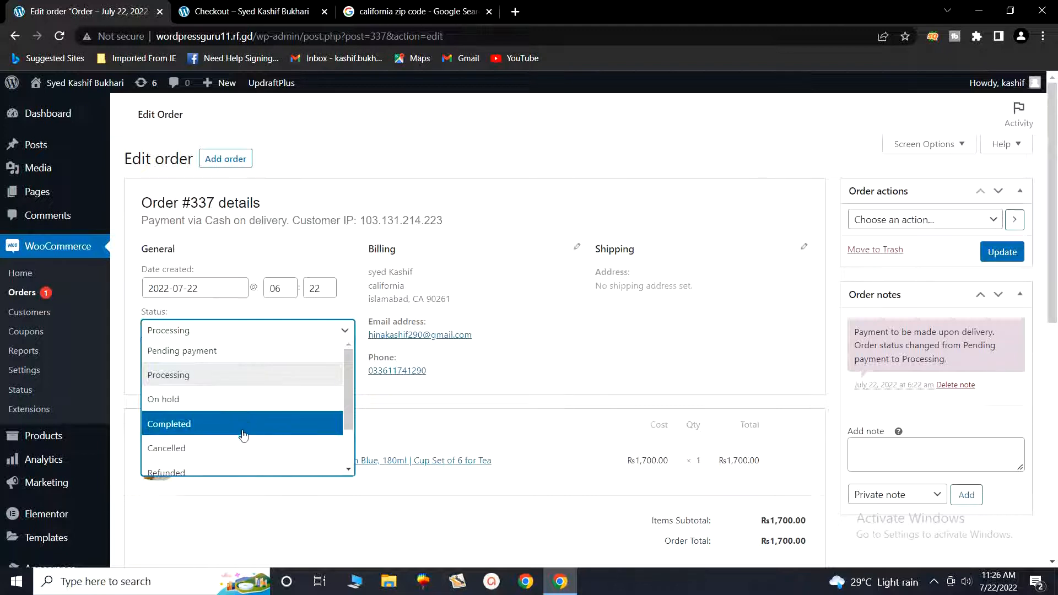
scroll(242, 447, "down", 2)
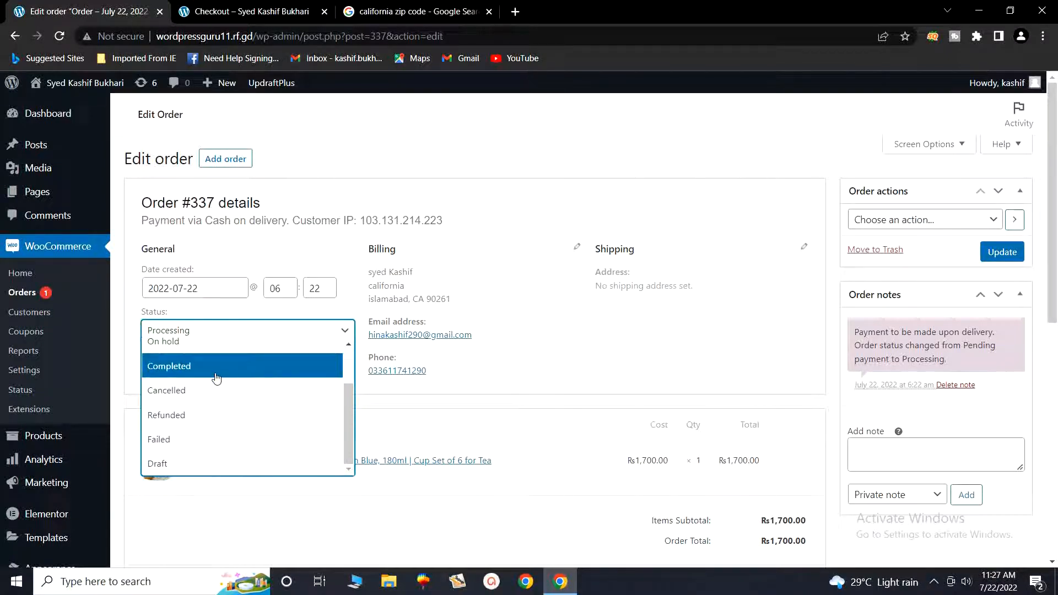
left_click(191, 375)
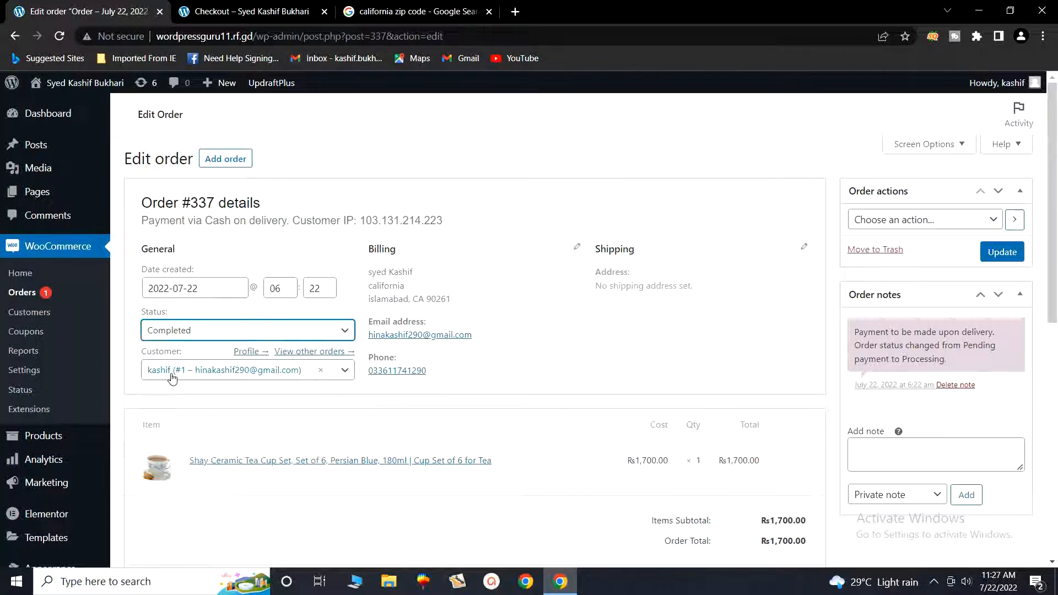
left_click(1001, 260)
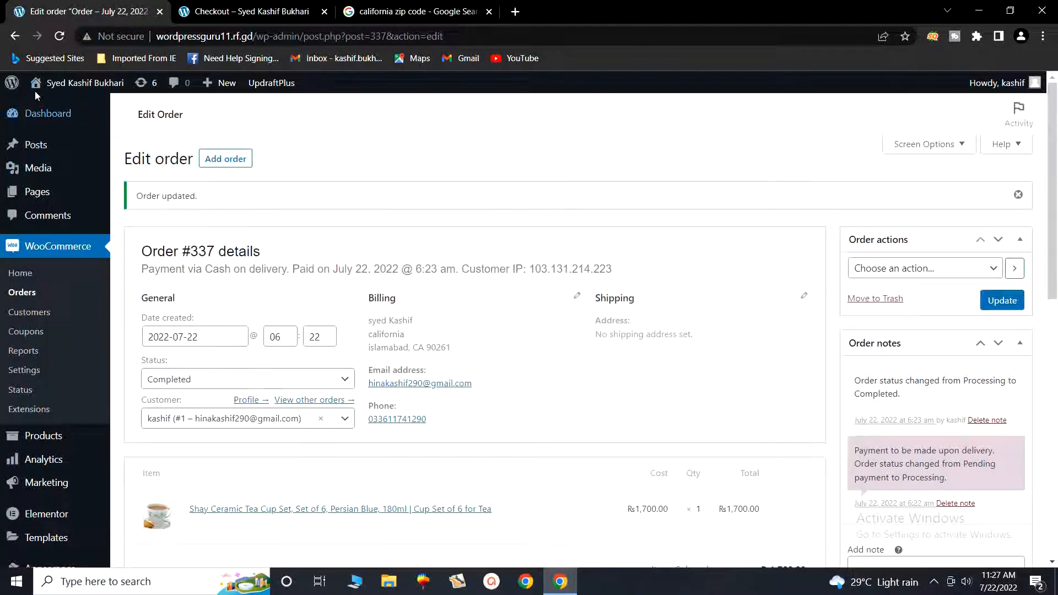
left_click(22, 293)
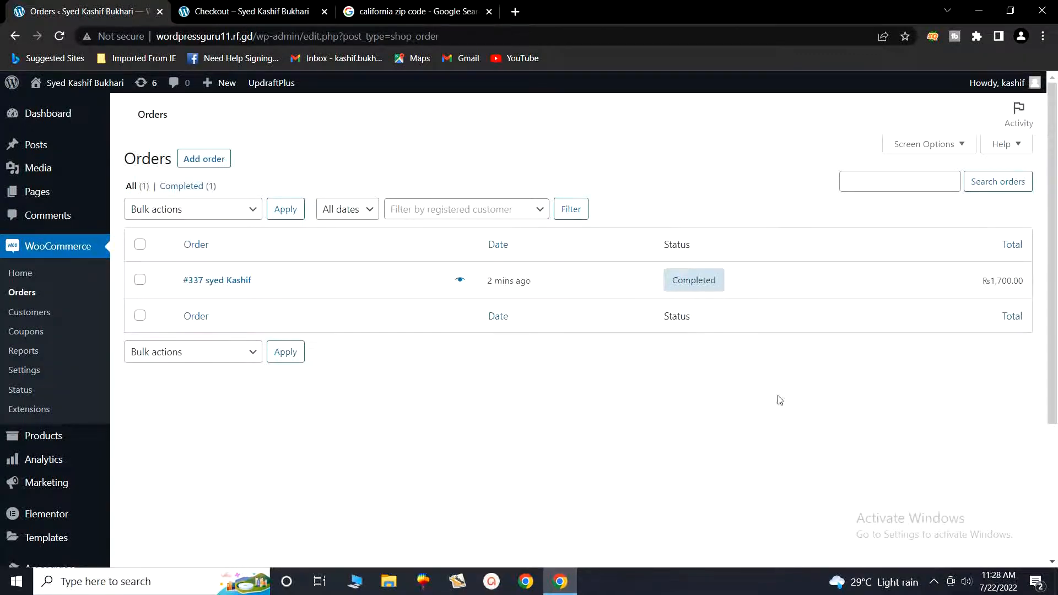
- Confirm the order shows Completed in the list, then open the system tray overflow
left_click(934, 582)
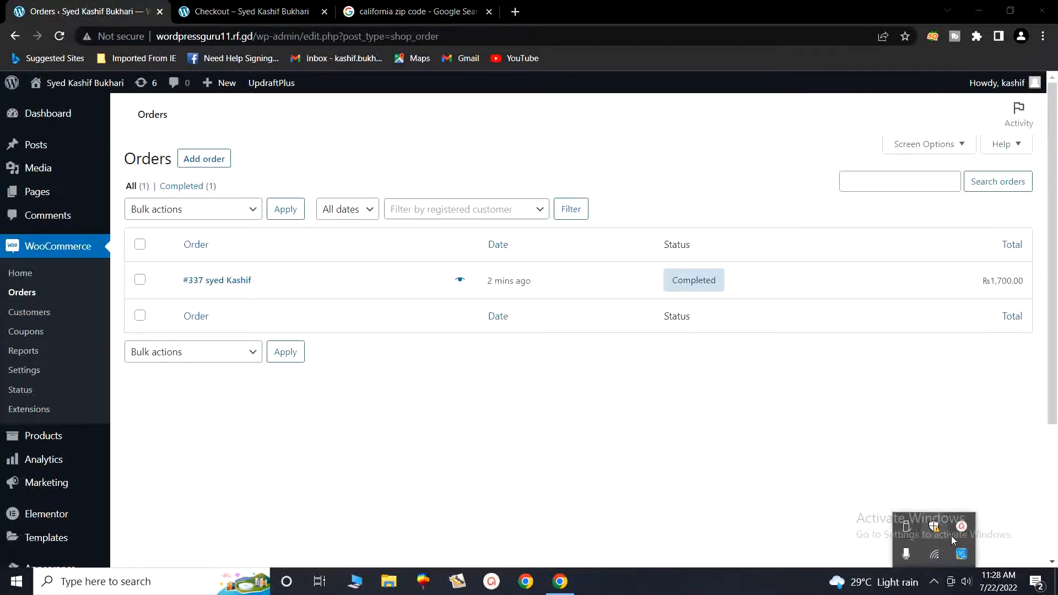